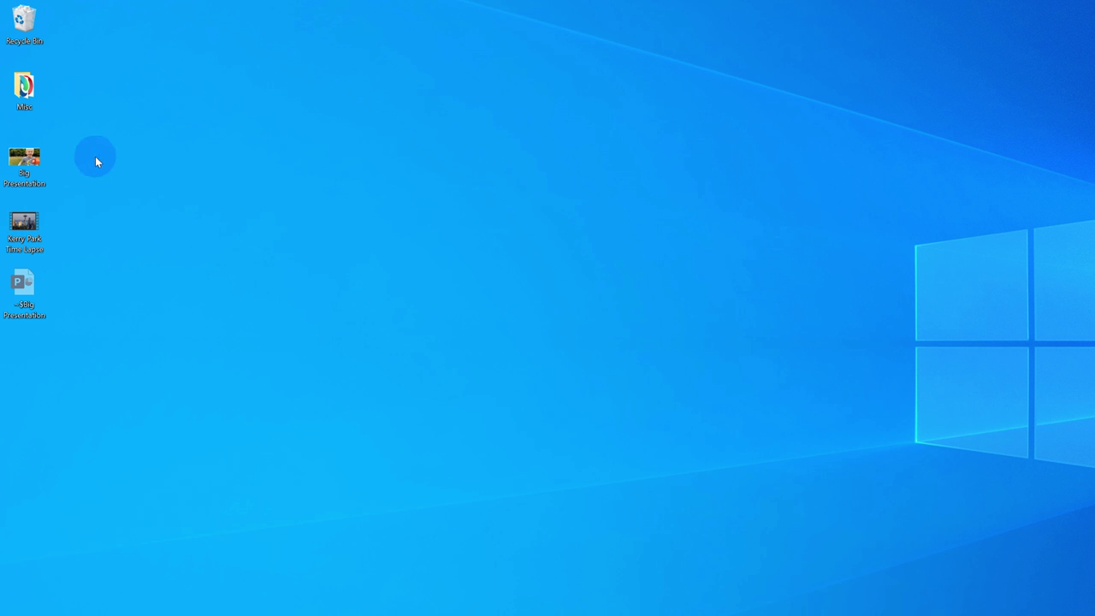
- Check the Big Presentation file's properties to confirm it is 67.4 MB, then close them
click(34, 155)
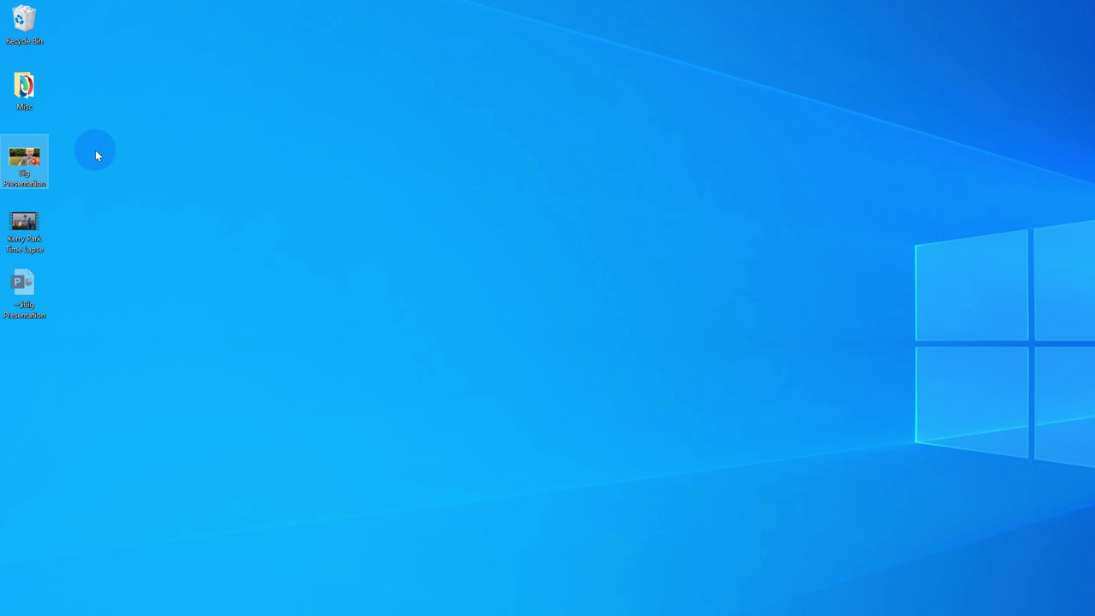
mouse_move(32, 160)
right_click(30, 159)
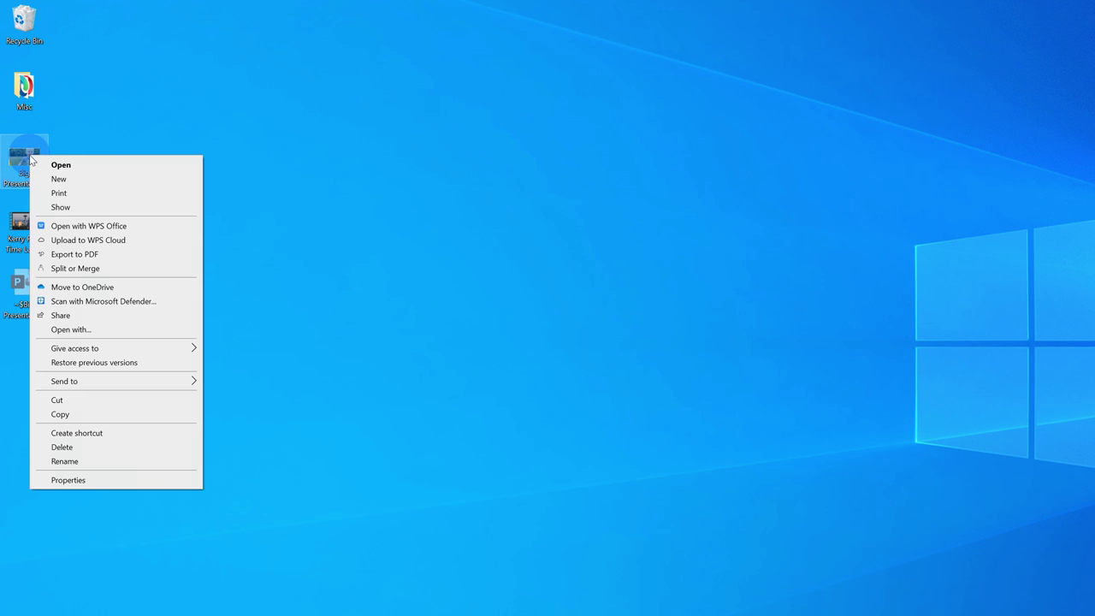
click(141, 489)
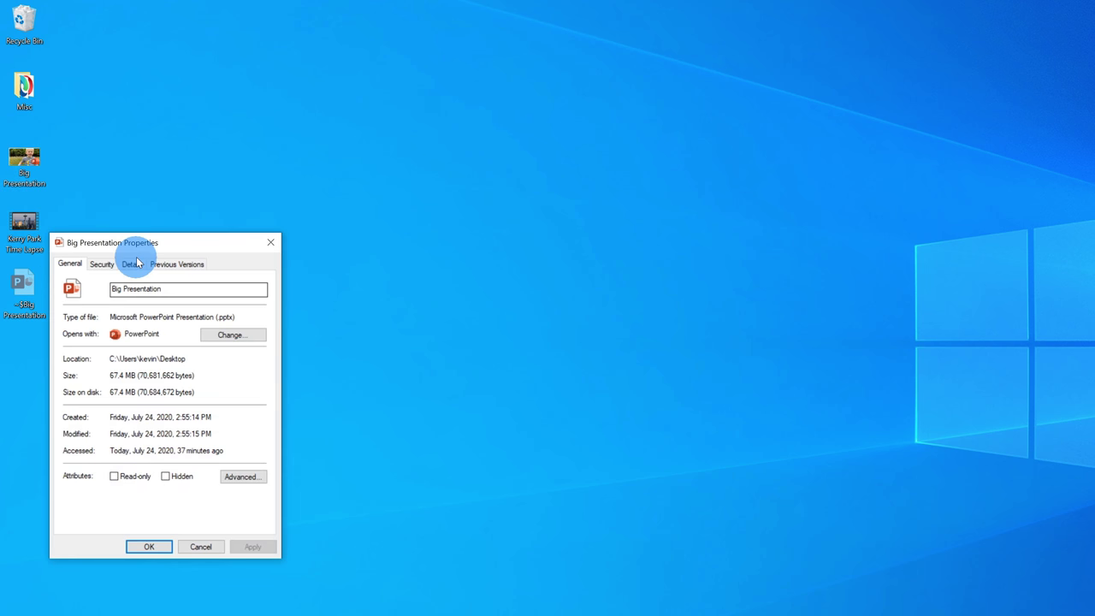
drag(165, 241, 394, 126)
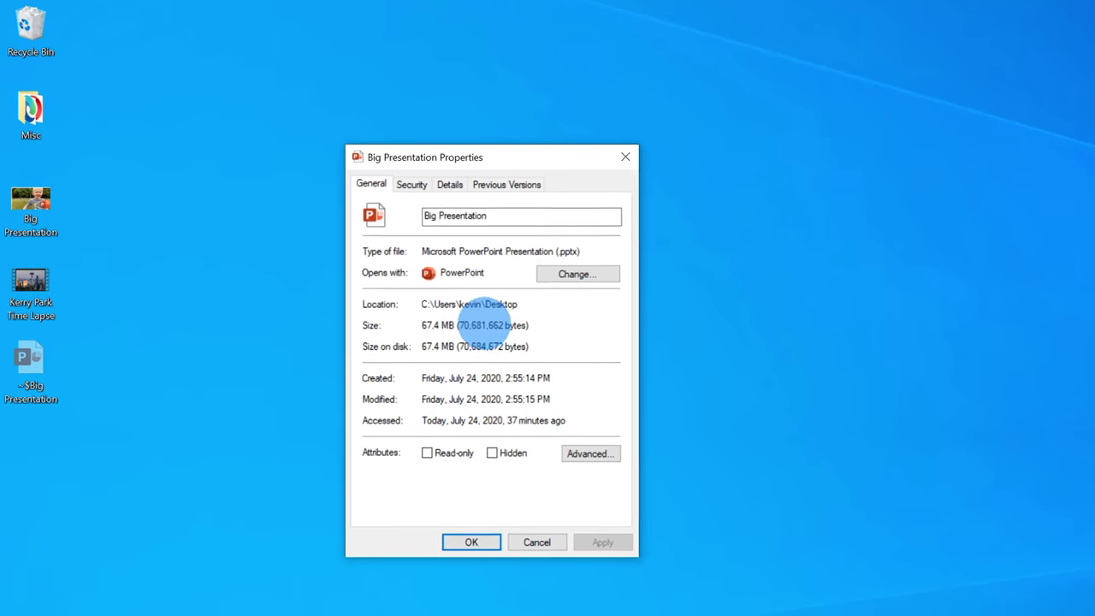
click(474, 469)
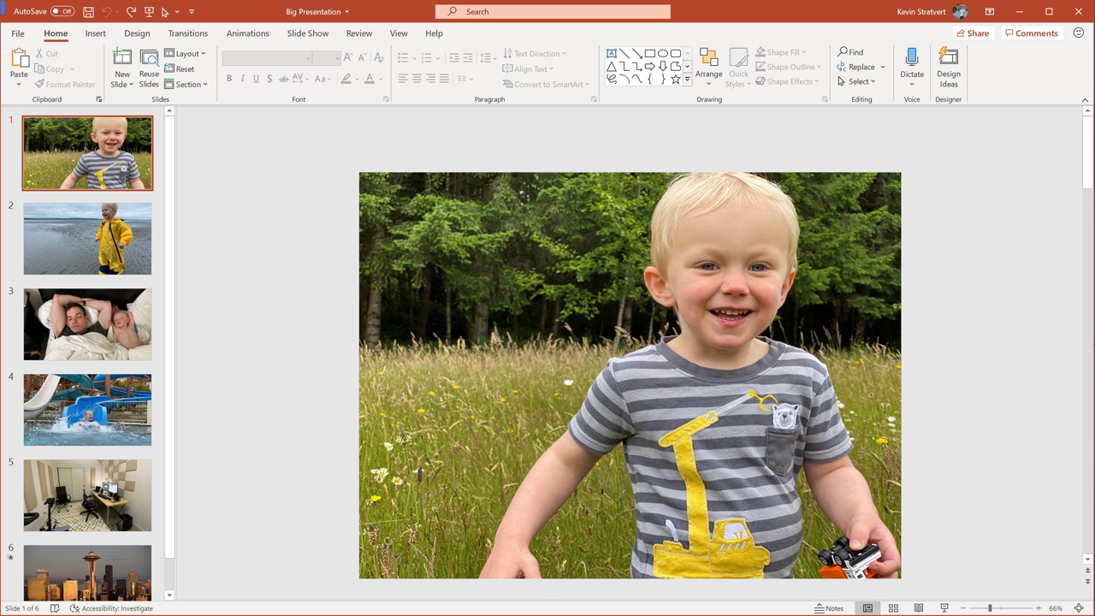
click(1026, 322)
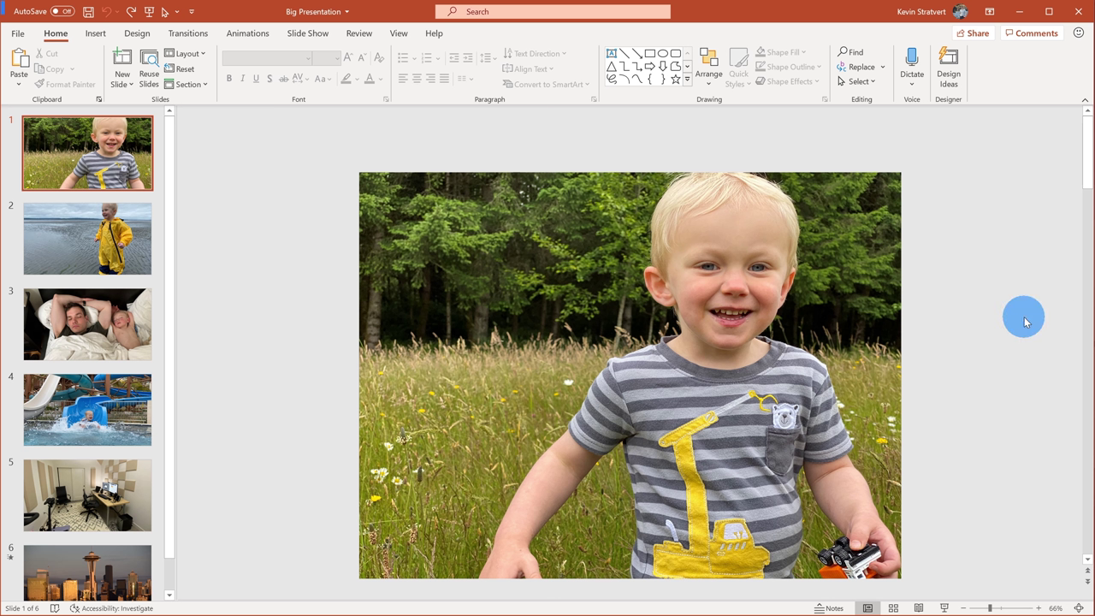
click(800, 351)
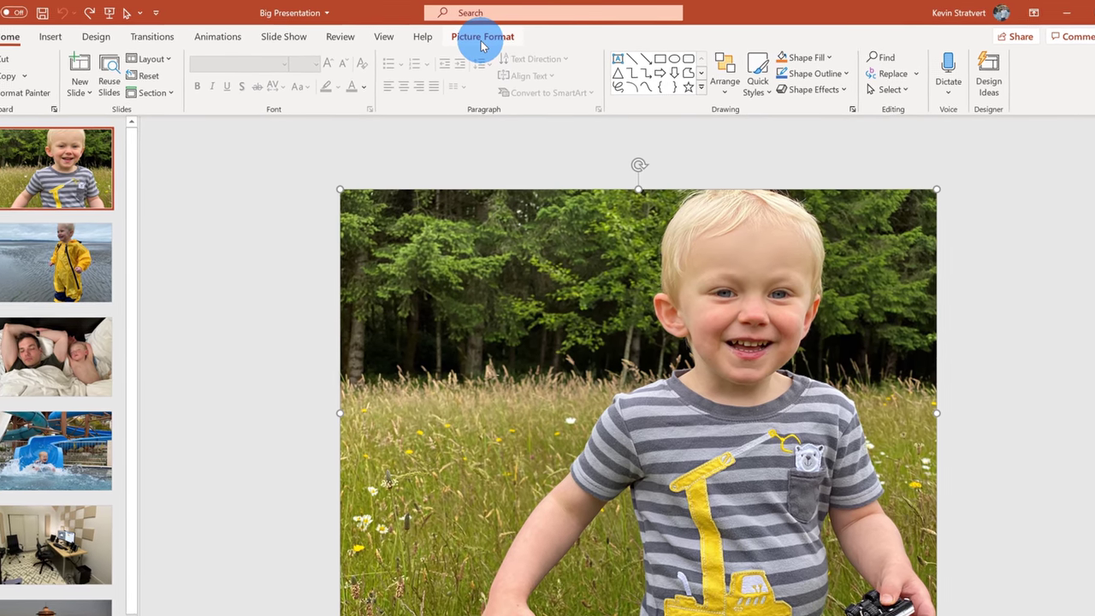
- Crop strips off the top and bottom of the slide 1 meadow photo
click(485, 35)
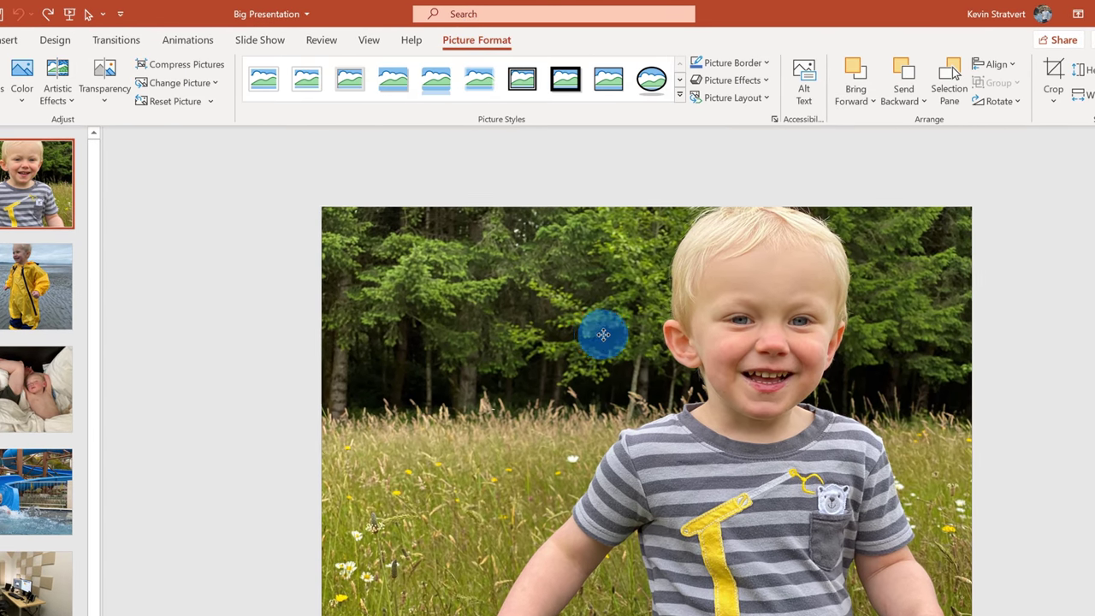
mouse_move(601, 333)
mouse_down()
mouse_move(642, 332)
mouse_move(599, 328)
mouse_up()
click(1054, 72)
drag(647, 205, 647, 274)
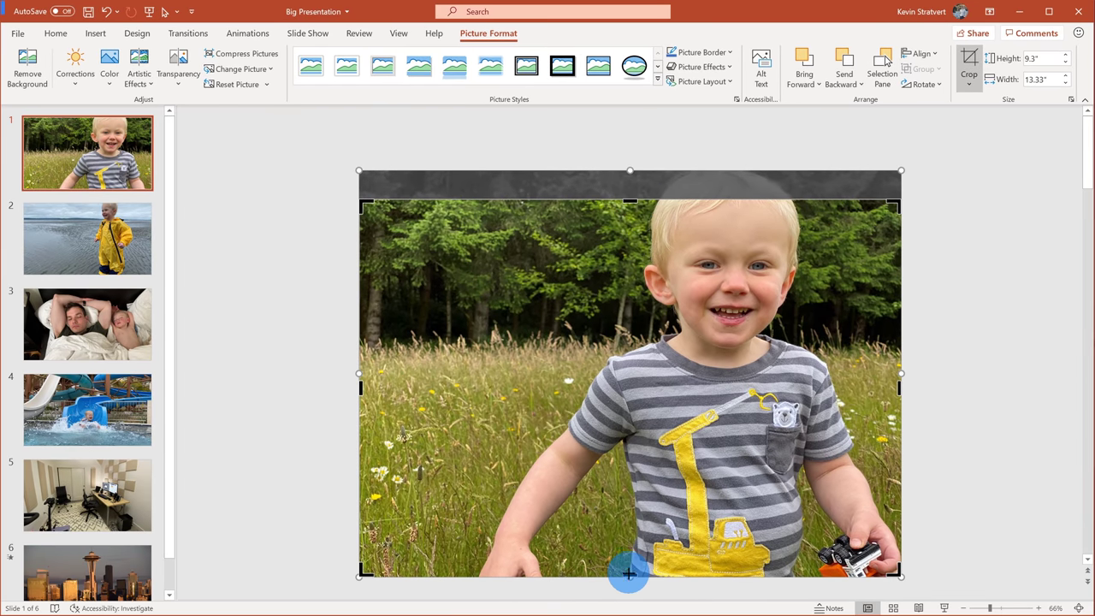
drag(625, 571, 630, 504)
click(952, 431)
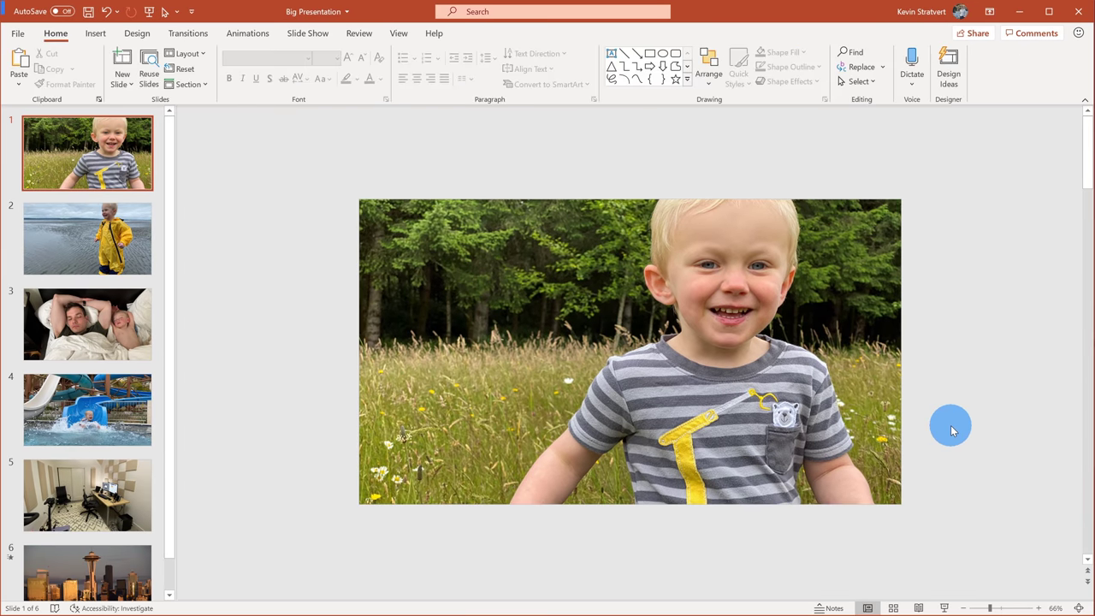
- Review the cropped-away areas of the meadow photo, then move to slide 2
click(872, 341)
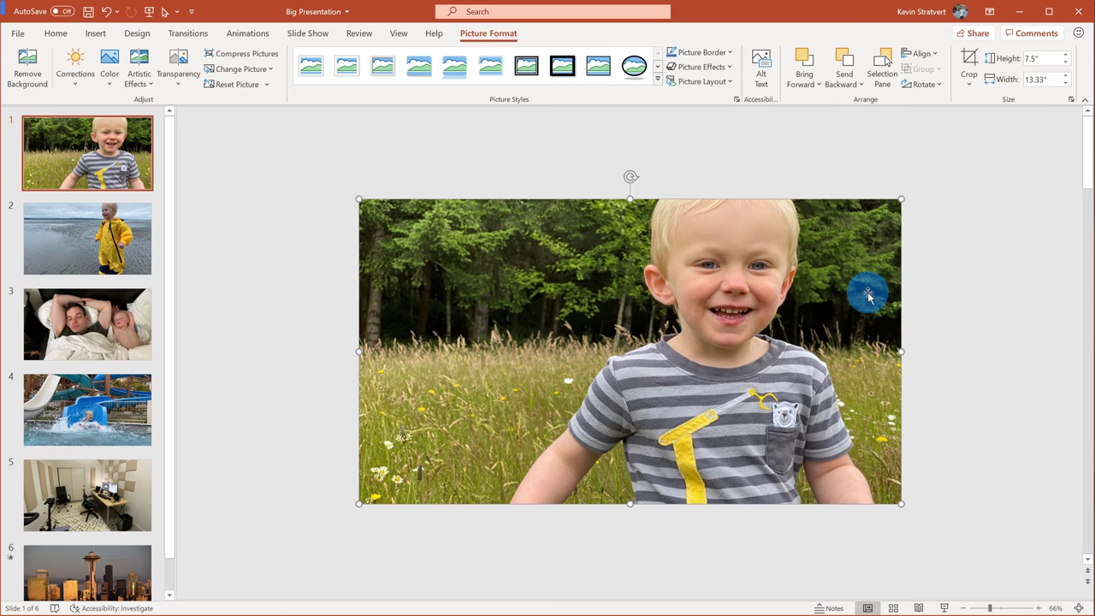
click(968, 60)
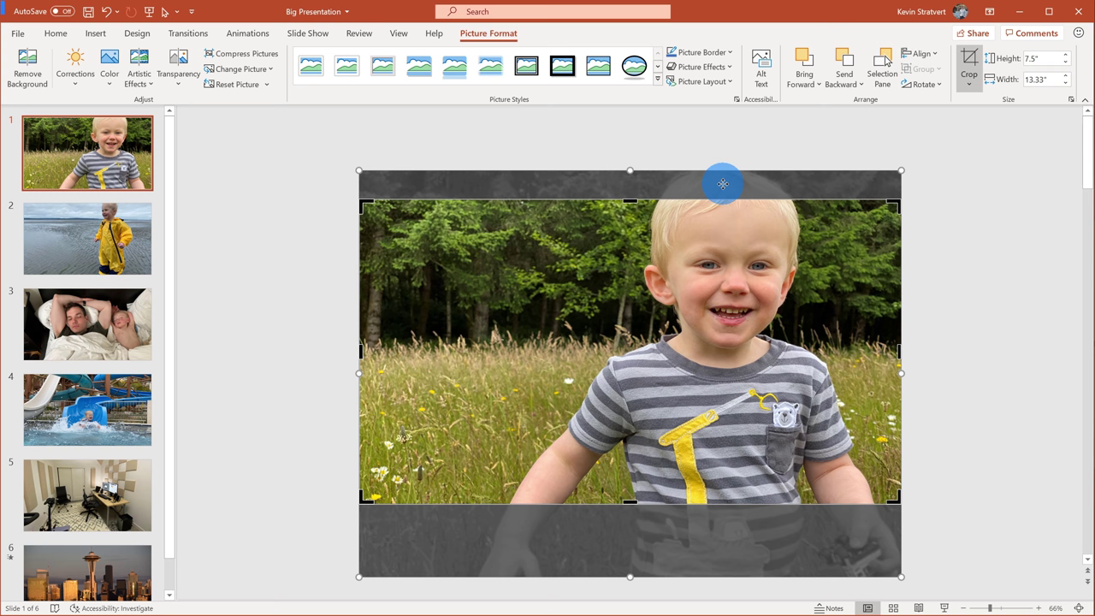
click(269, 245)
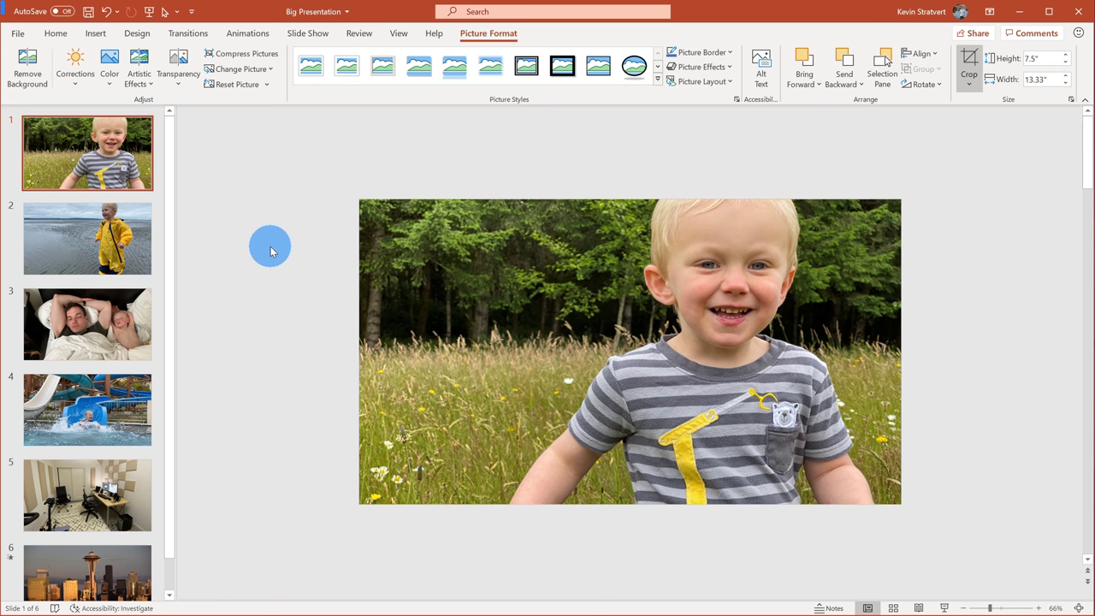
click(96, 244)
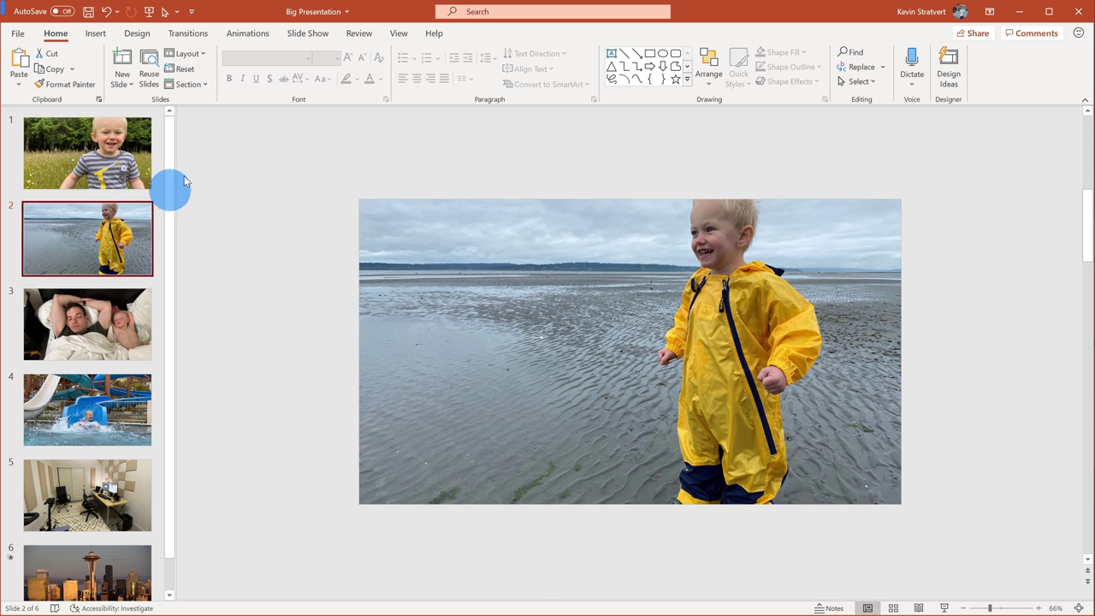
- Set the slide 2 beach photo's colour to Saturation 0% so it becomes grayscale
click(753, 312)
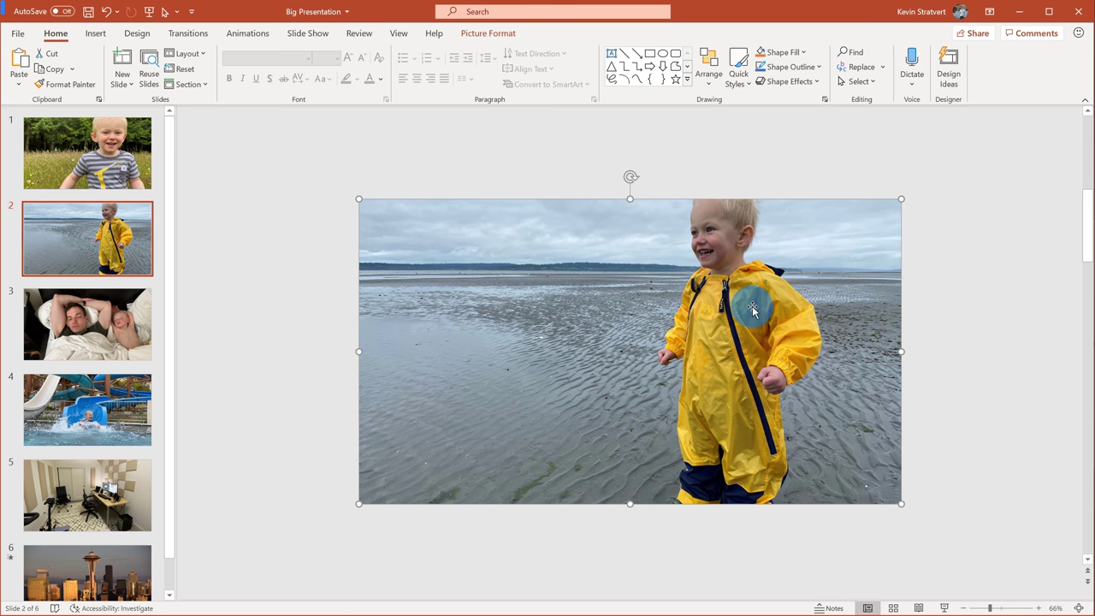
click(488, 34)
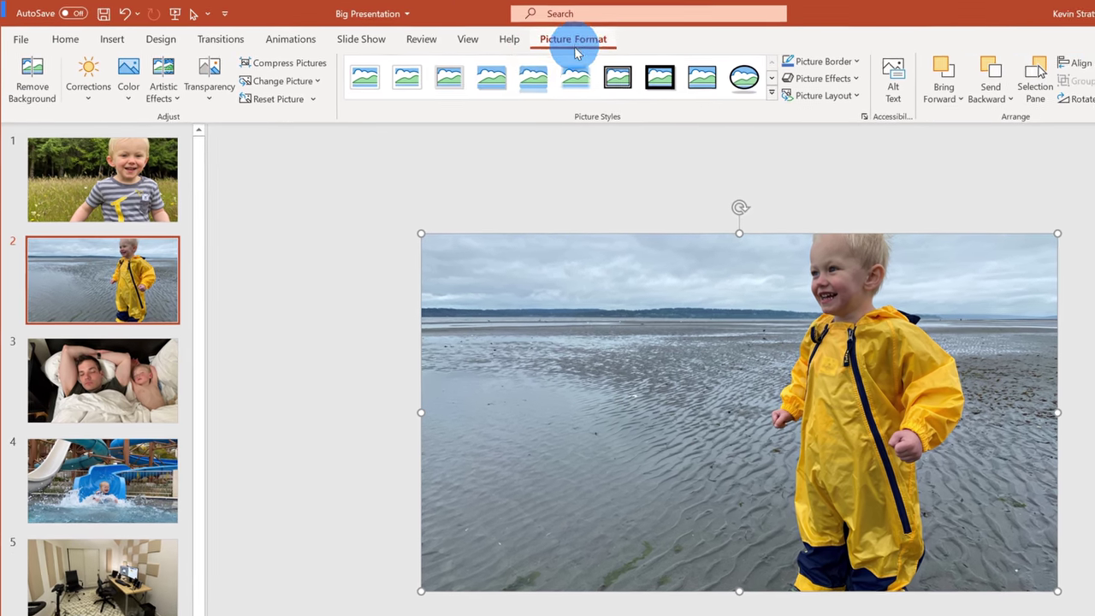
click(130, 77)
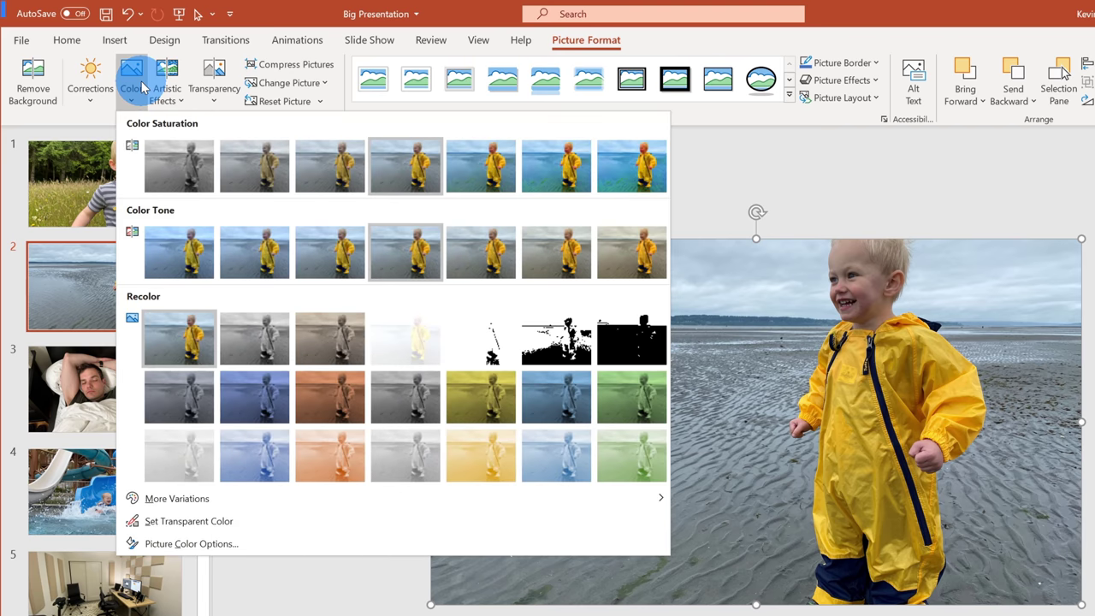
click(178, 167)
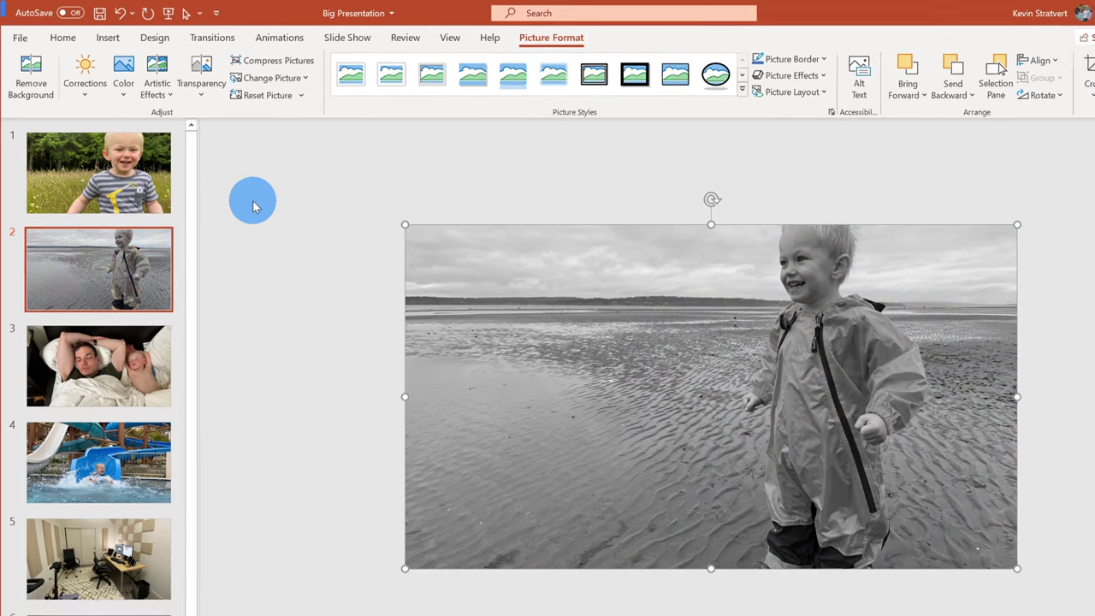
click(278, 213)
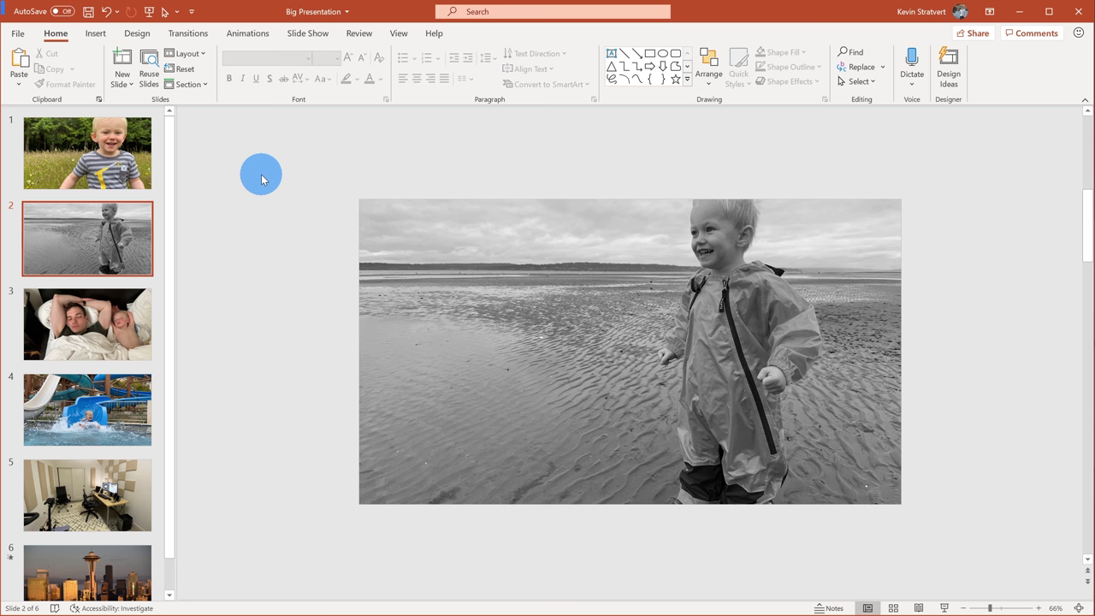
- Undo and redo the grayscale change to compare, then go to slide 3
click(109, 12)
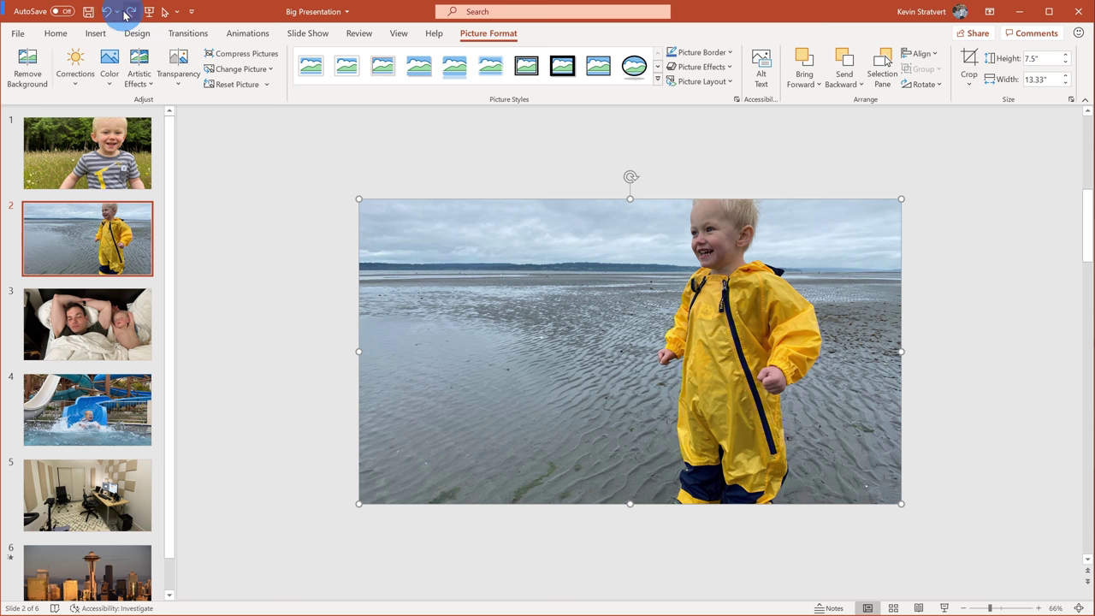
click(130, 11)
click(226, 176)
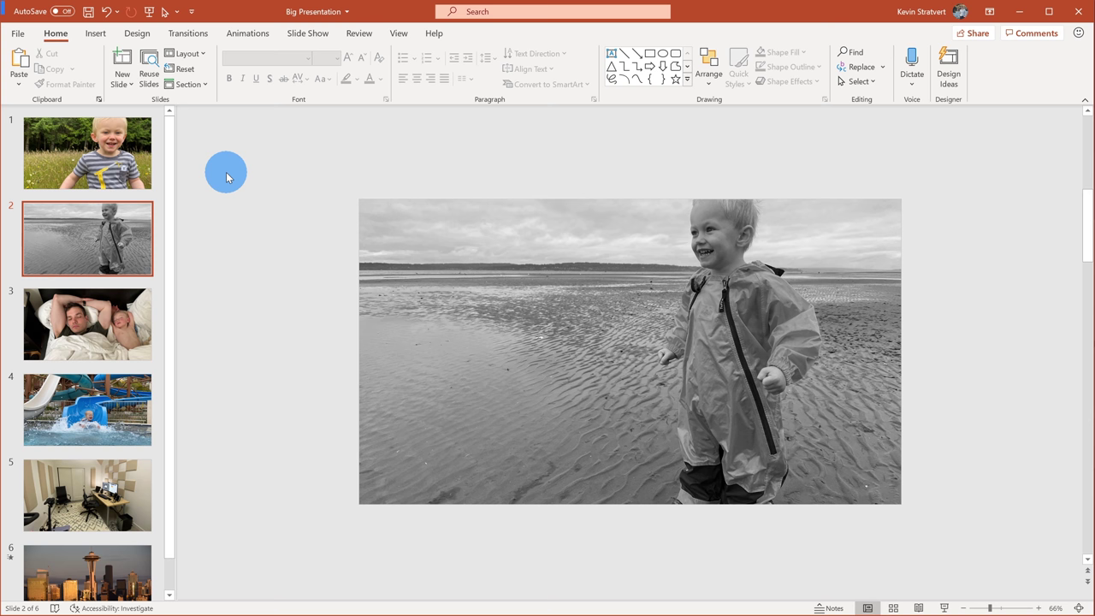
click(83, 331)
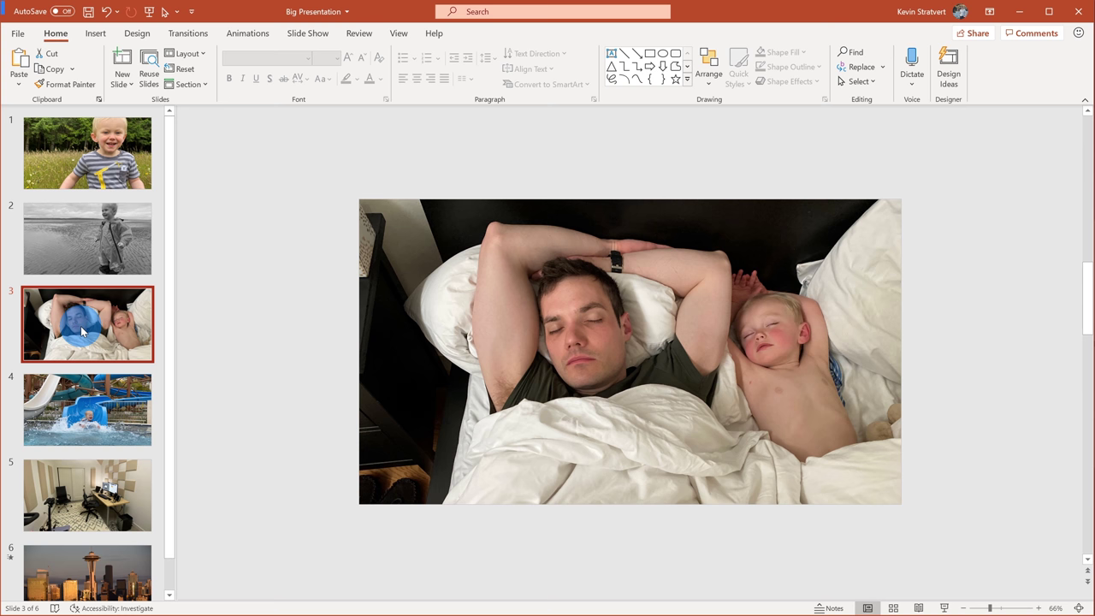
- Step through the water-slide, office and skyline-video slides, zooming the canvas on each
scroll(82, 332, down, 1)
click(89, 358)
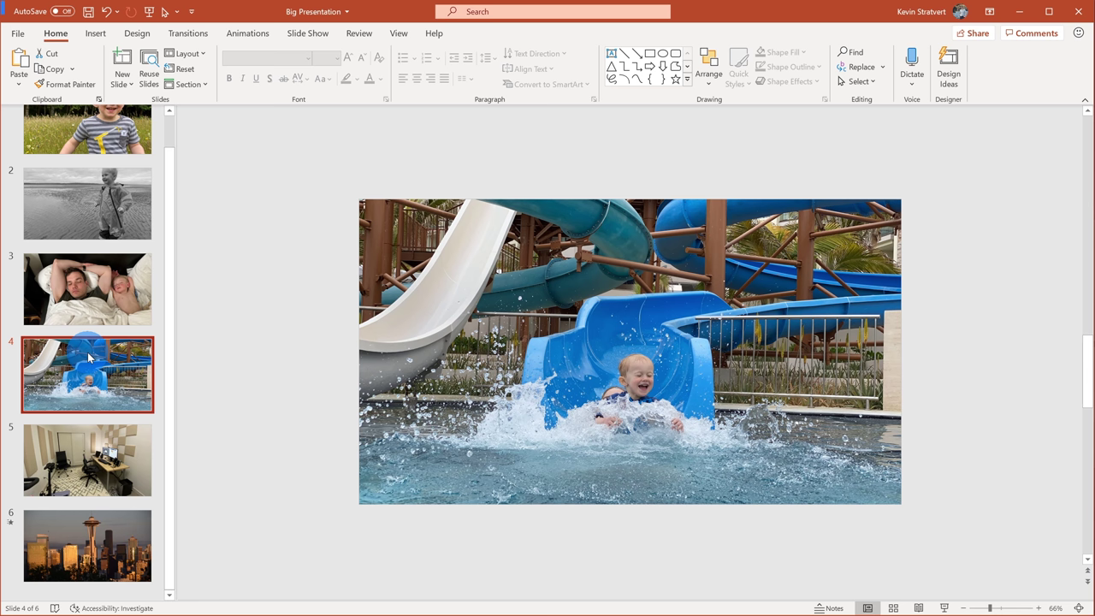
ctrl+scroll(628, 408, up, 4)
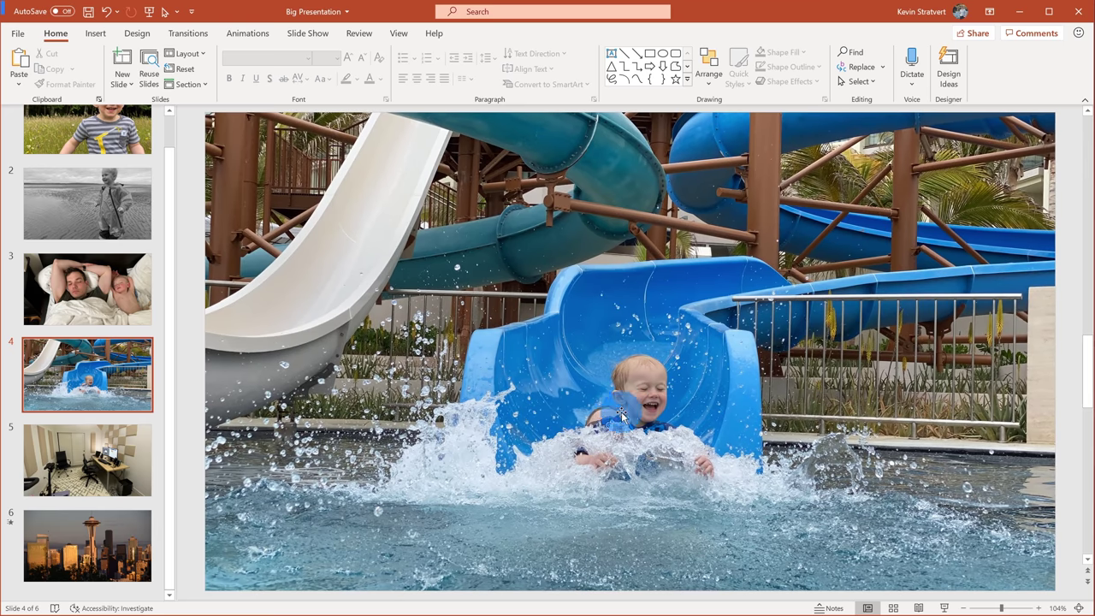
ctrl+scroll(620, 416, down, 3)
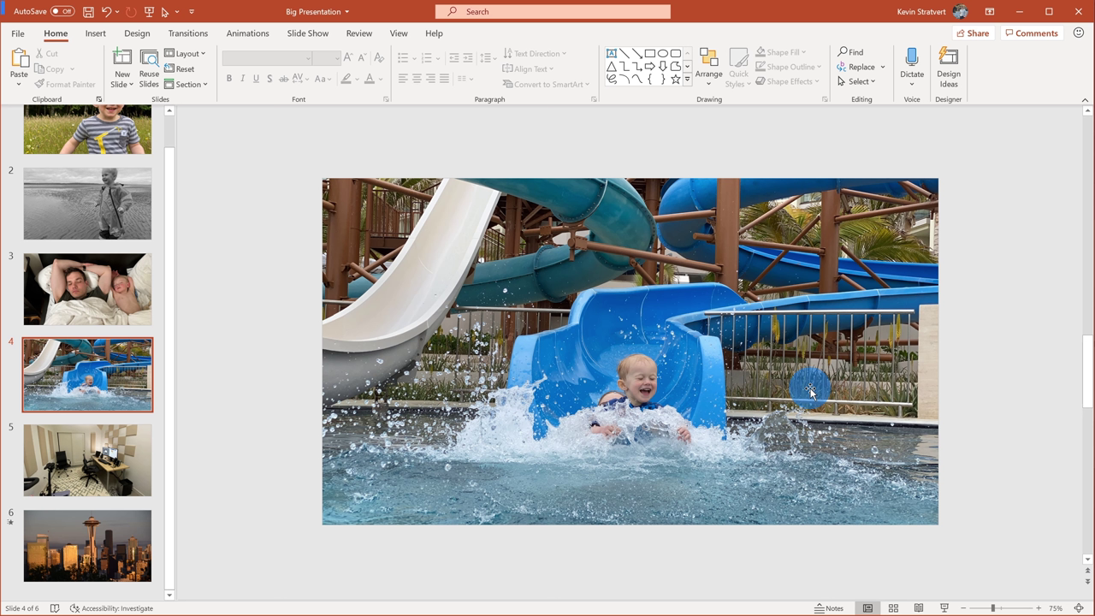
click(89, 475)
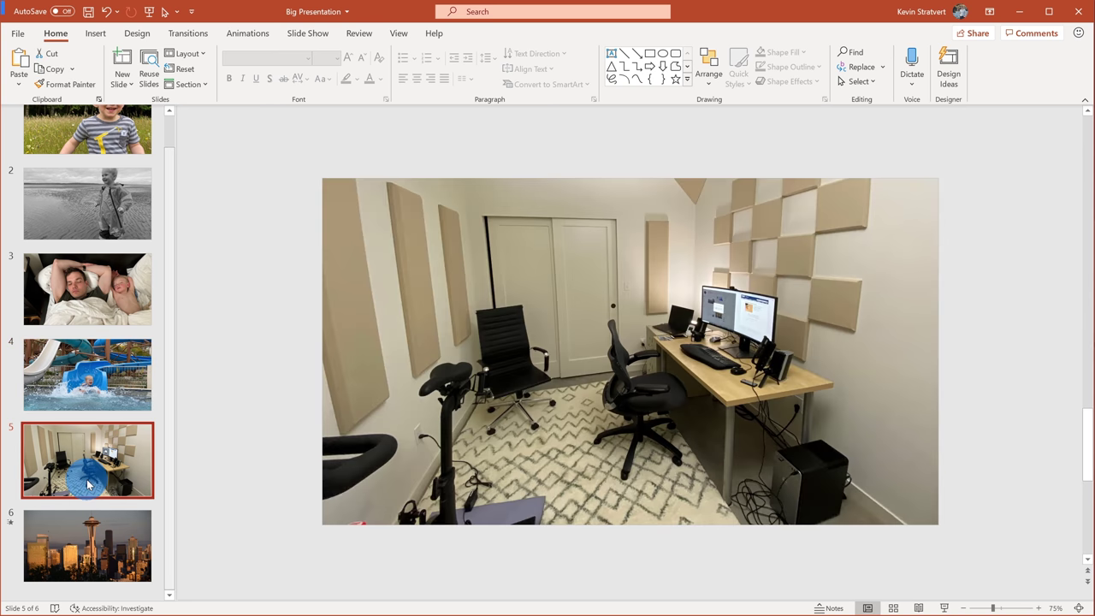
ctrl+scroll(272, 445, up, 2)
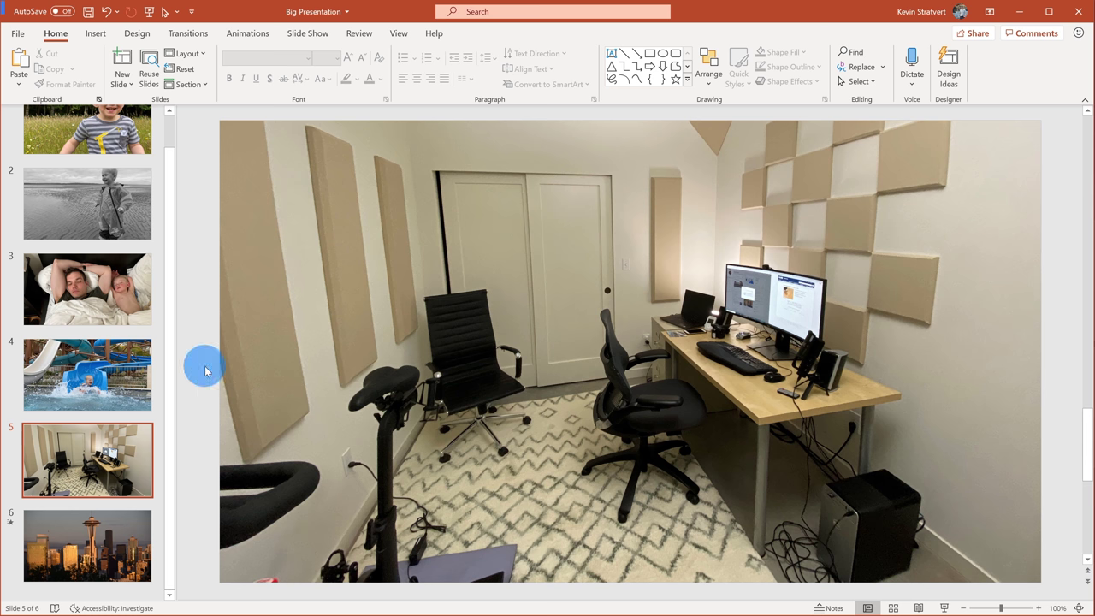
click(78, 563)
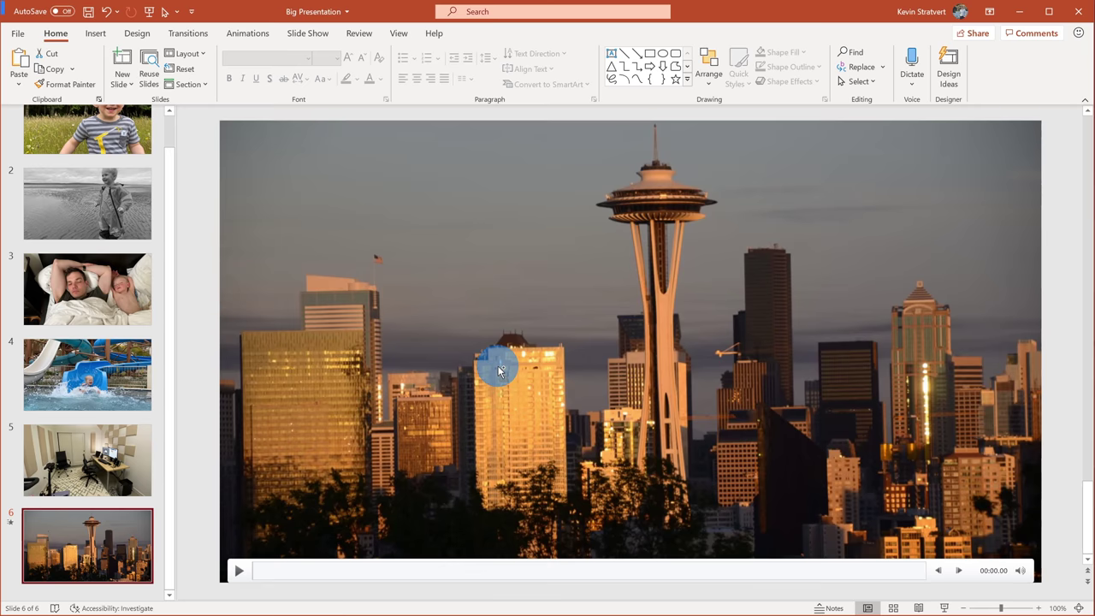
scroll(496, 367, down, 3)
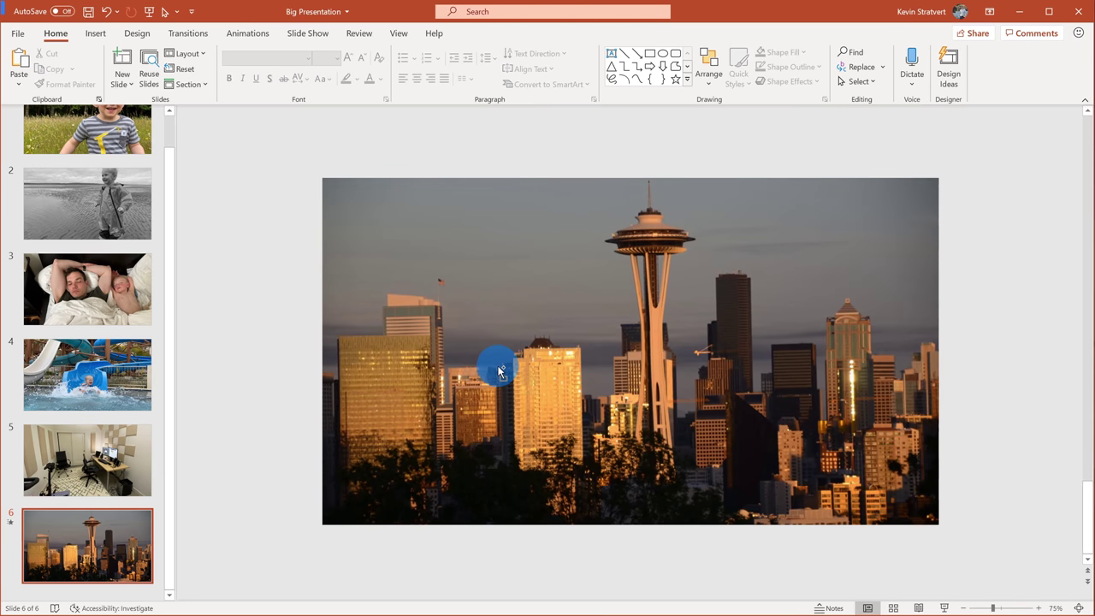
click(509, 360)
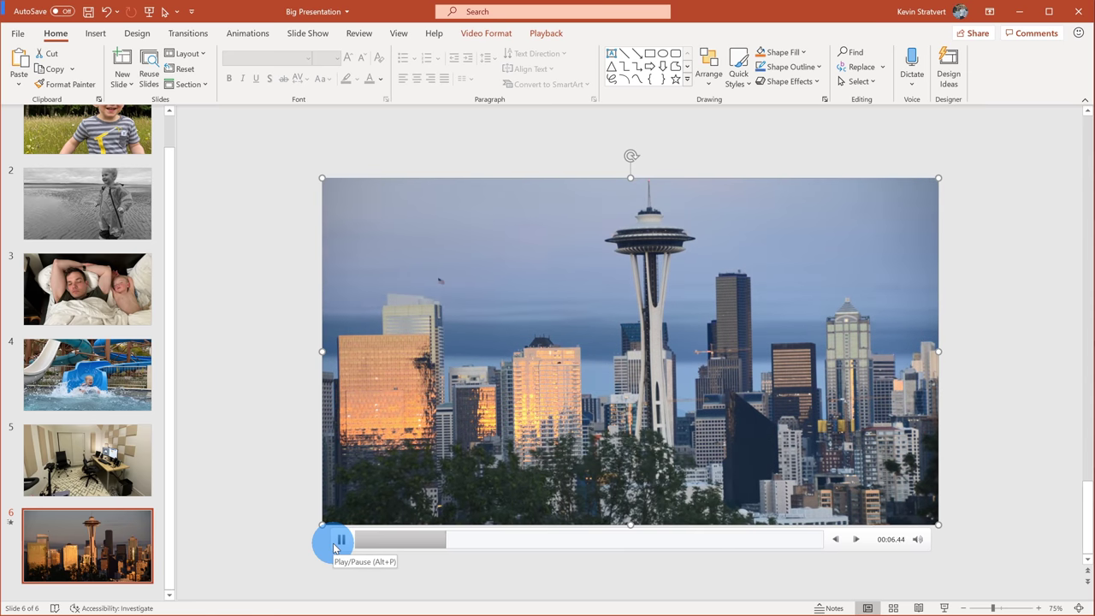
click(709, 543)
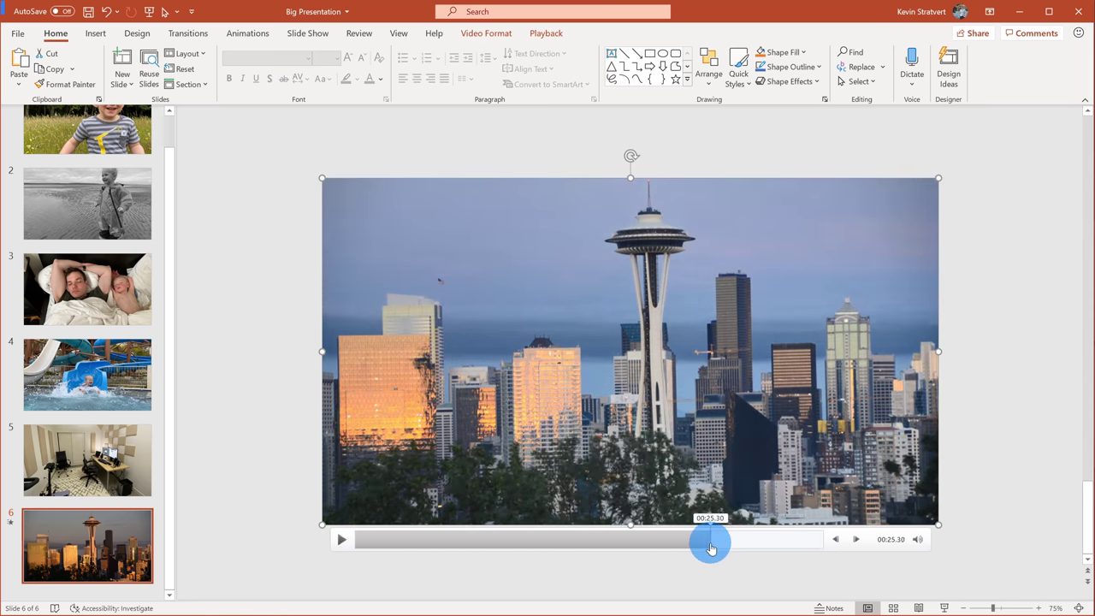
click(788, 541)
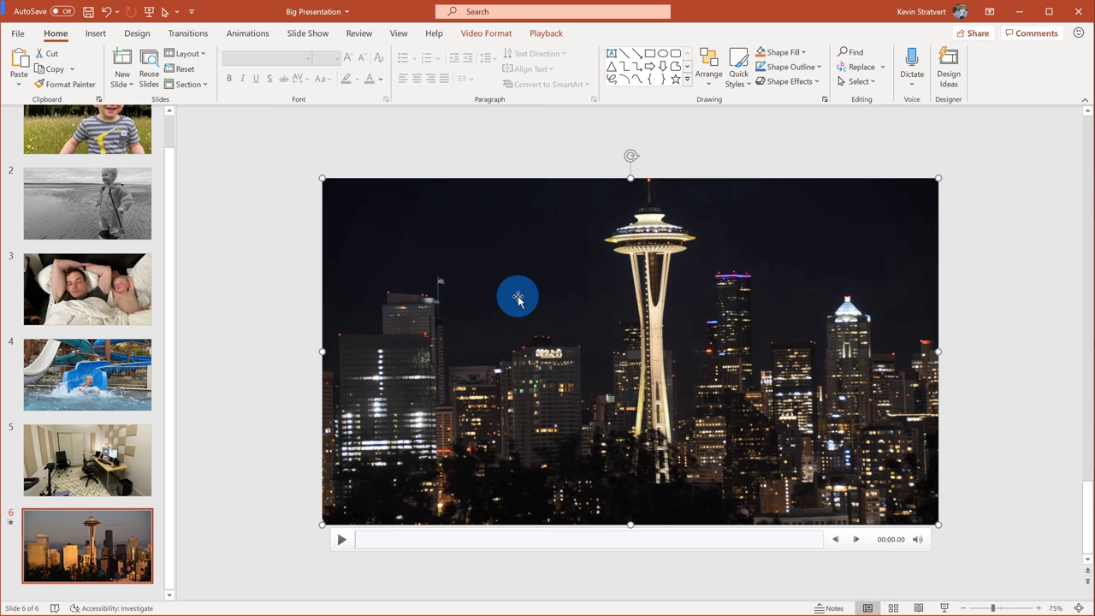
mouse_move(474, 294)
mouse_down()
mouse_move(508, 291)
mouse_move(475, 298)
mouse_up()
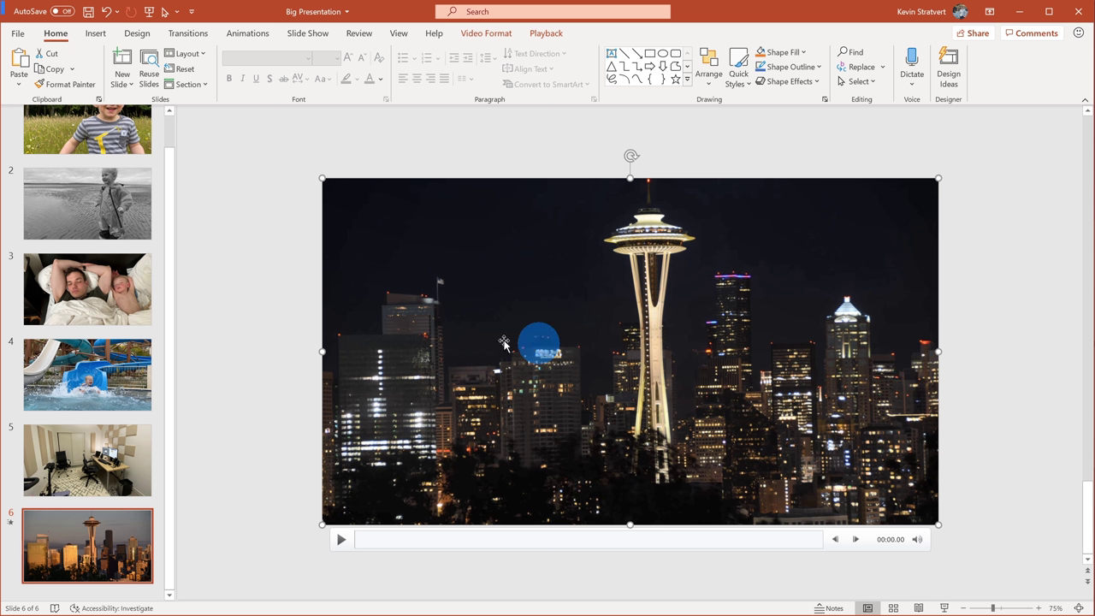
click(96, 34)
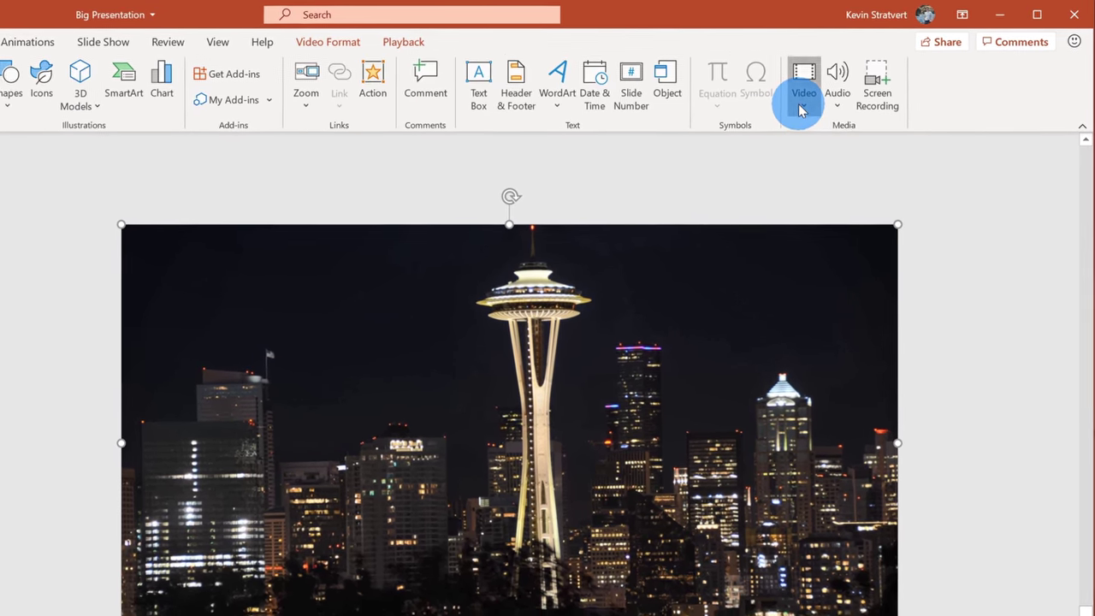
- Insert the Kerry Park Time Lapse video from this PC using Link to File
click(802, 107)
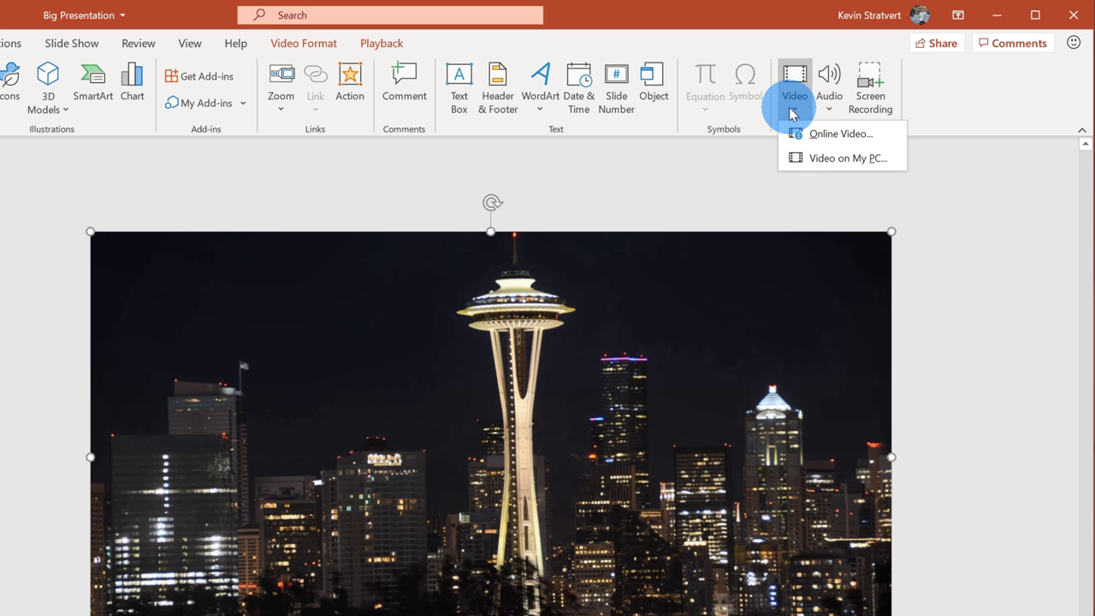
key(Escape)
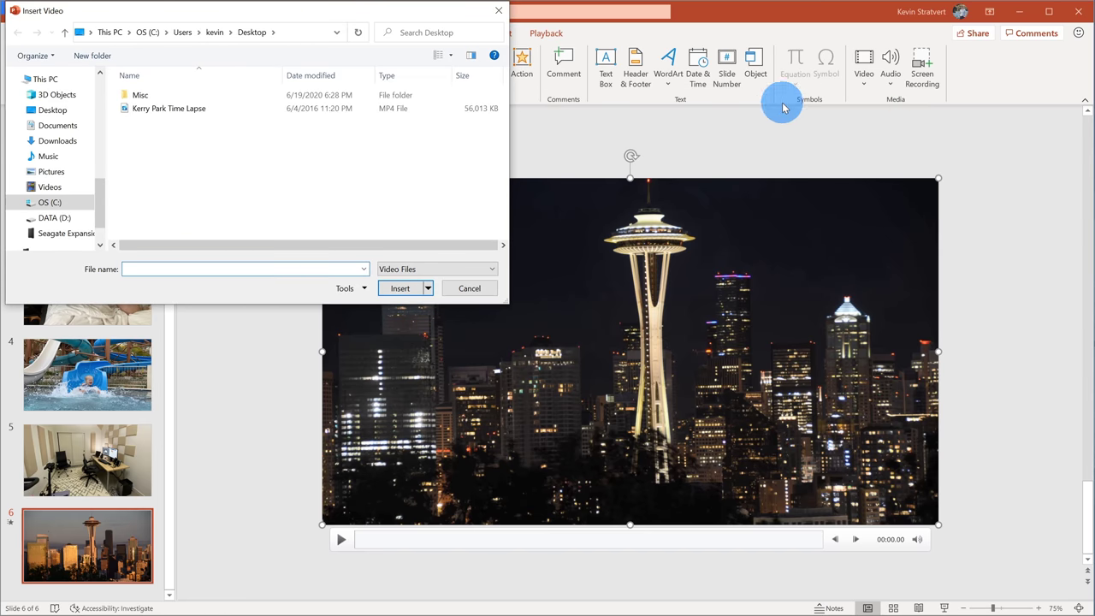
drag(388, 19, 877, 149)
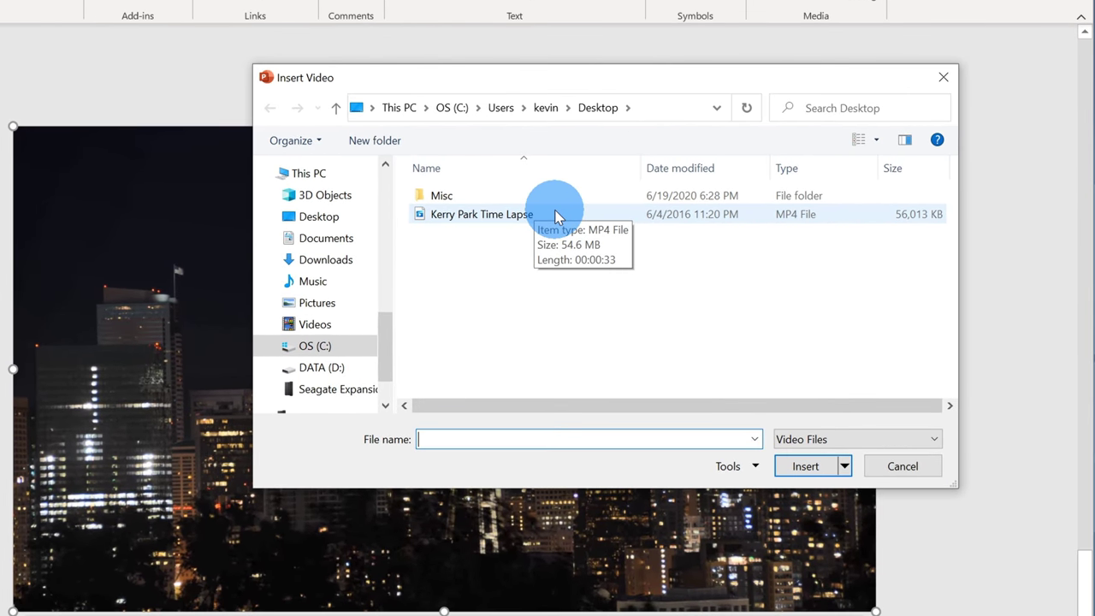
click(698, 238)
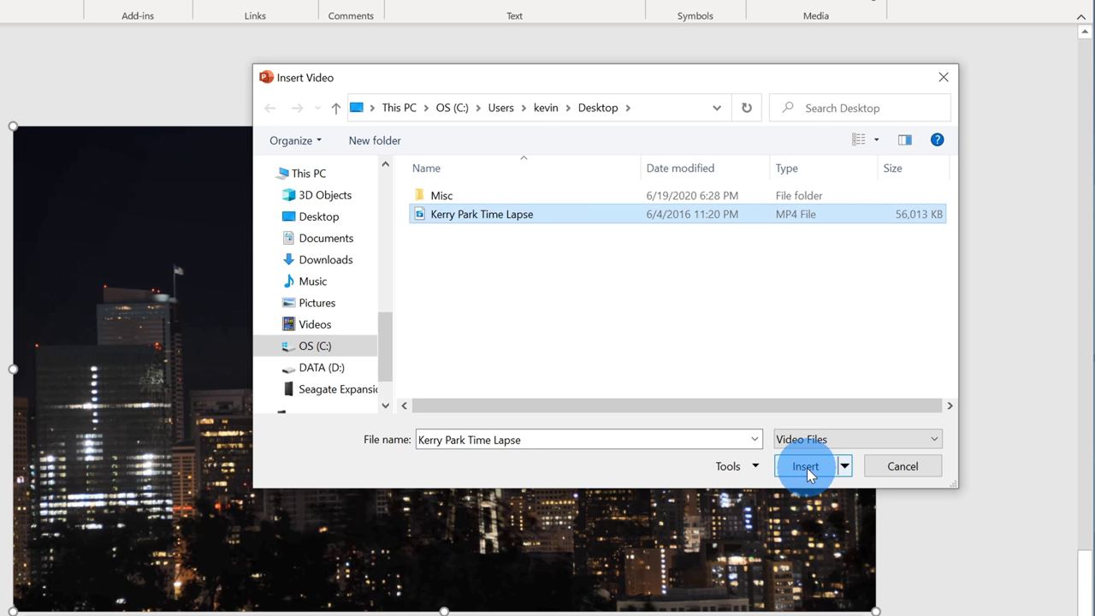
click(848, 468)
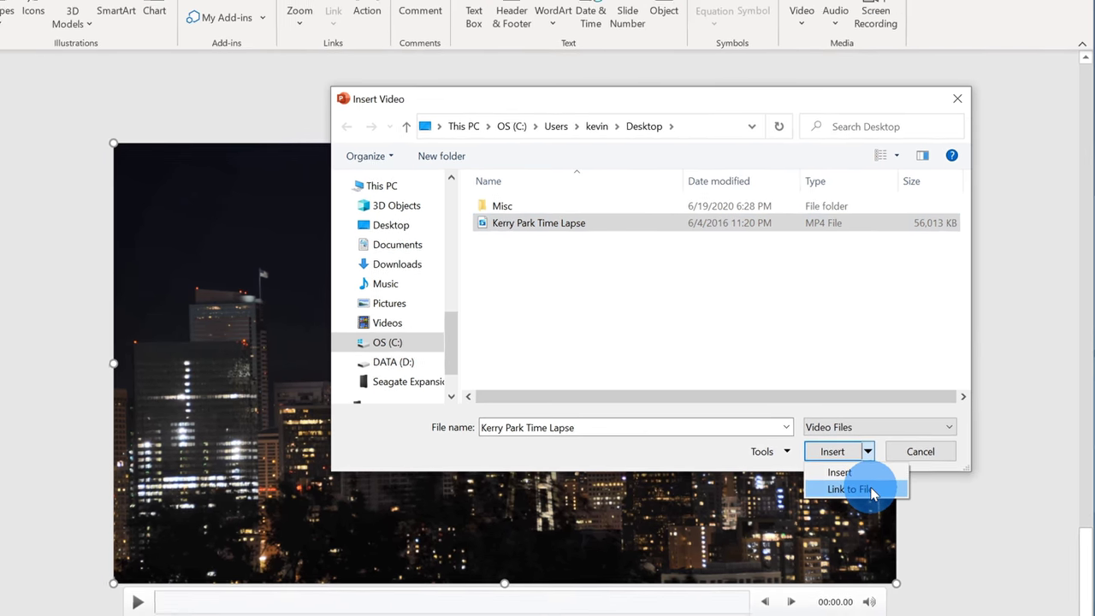
click(847, 509)
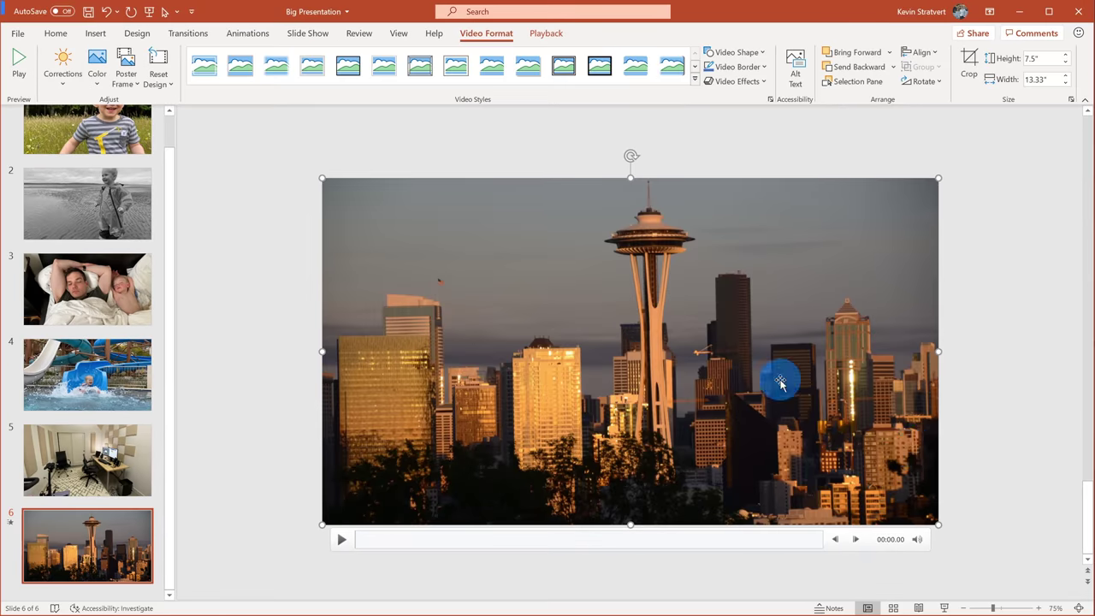
- Reposition and resize the linked video so it fits on slide 6
drag(520, 335, 579, 335)
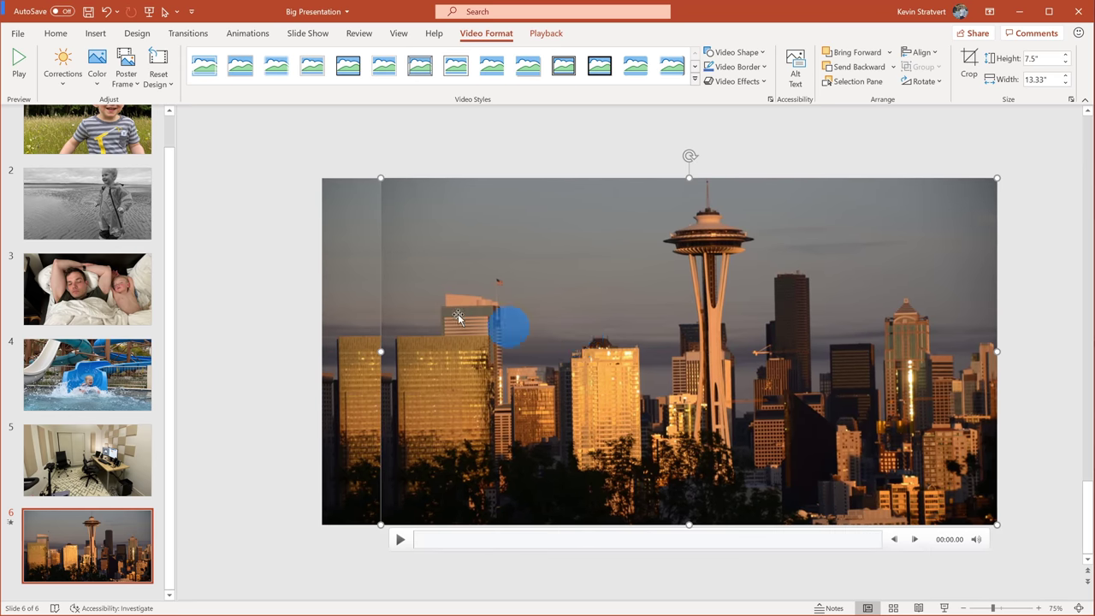
drag(458, 316, 262, 296)
click(519, 312)
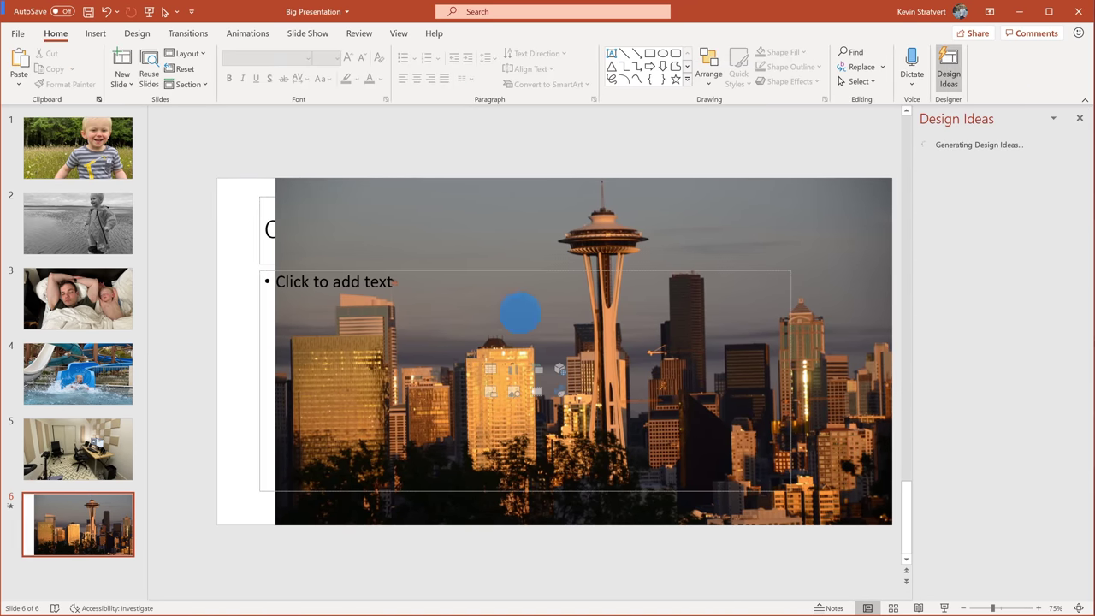
click(467, 301)
right_click(520, 276)
drag(707, 194, 647, 195)
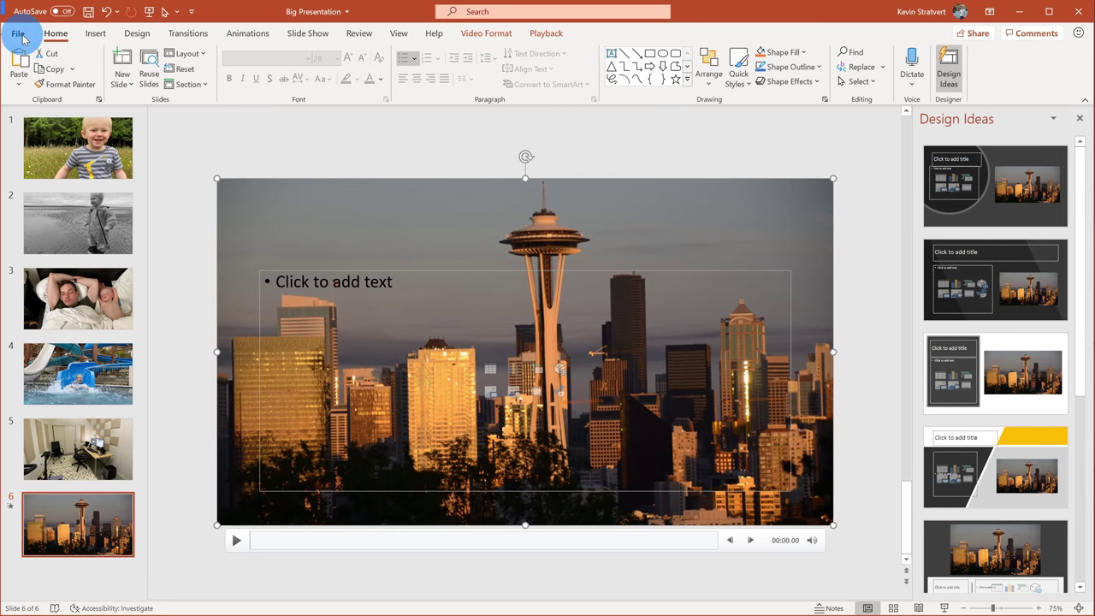
click(19, 34)
- Save a copy to the Desktop renamed Medium Presentation, then right-click its desktop icon
click(73, 207)
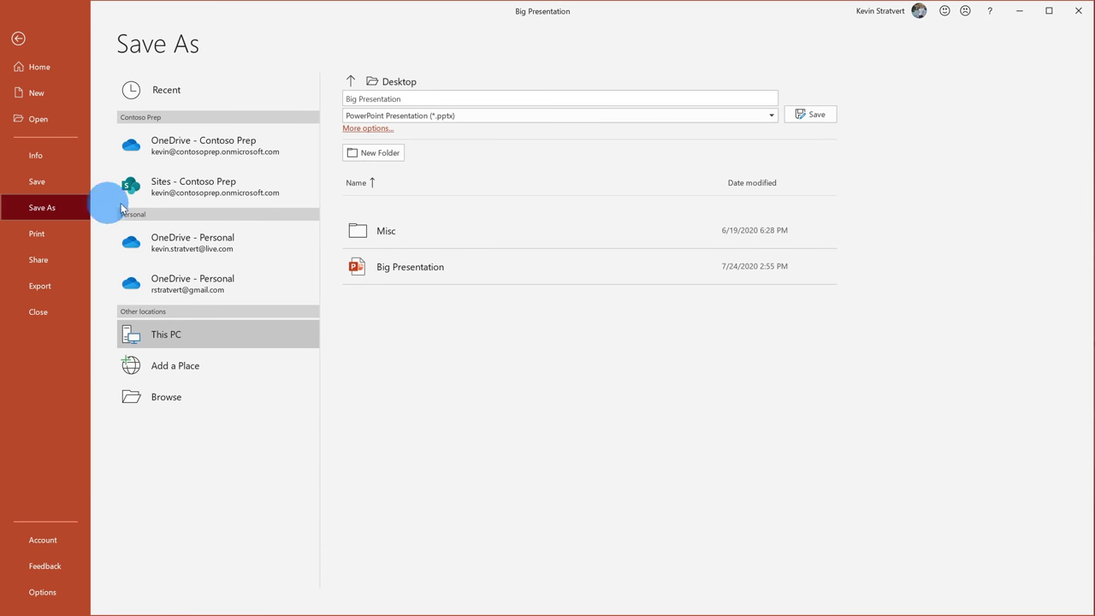
click(443, 97)
click(451, 96)
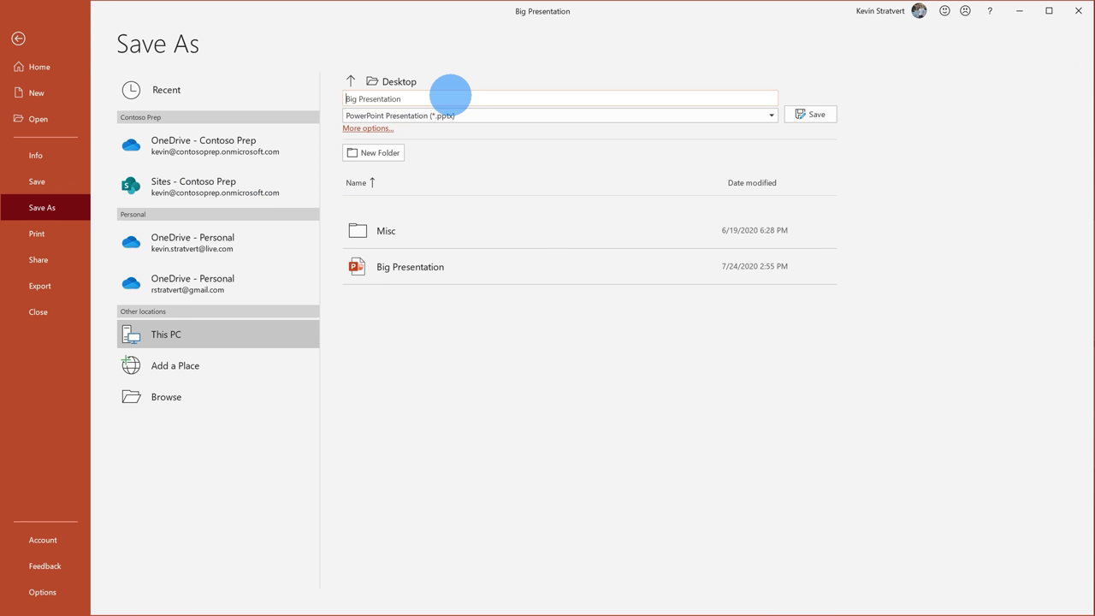
key(shift+ctrl+Right)
key(shift+Left)
text(Medium)
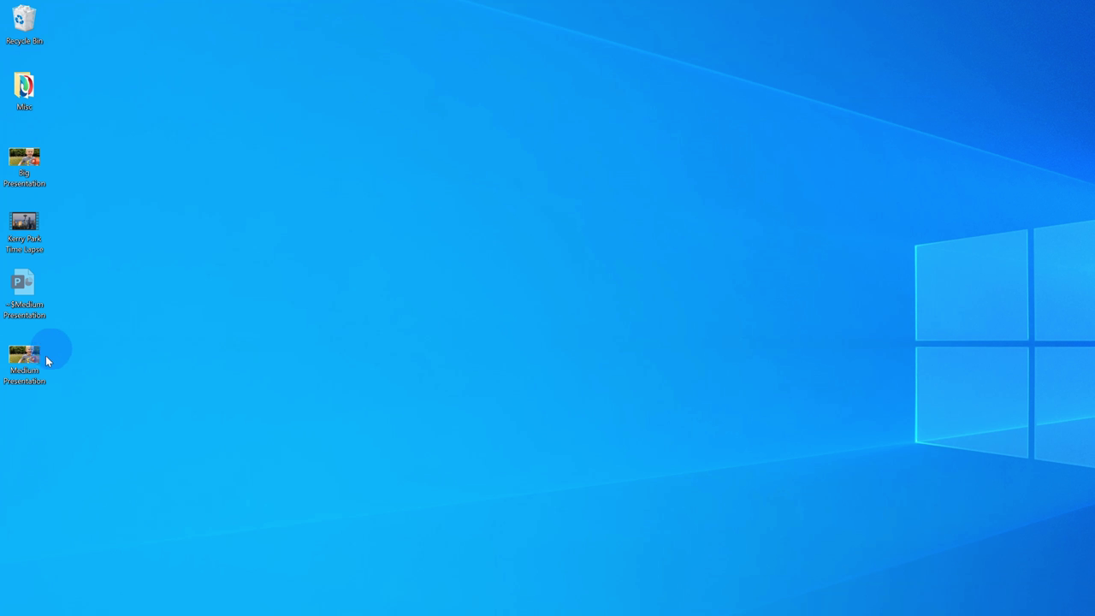
click(30, 360)
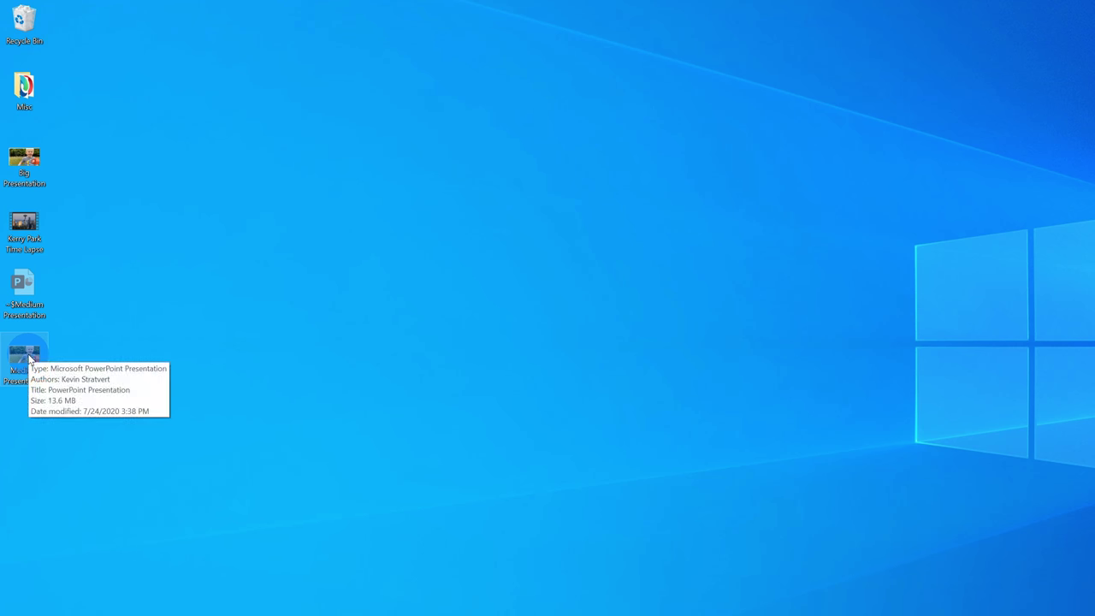
right_click(28, 355)
- View Medium Presentation's properties showing 13.6 MB, then close the window
click(66, 345)
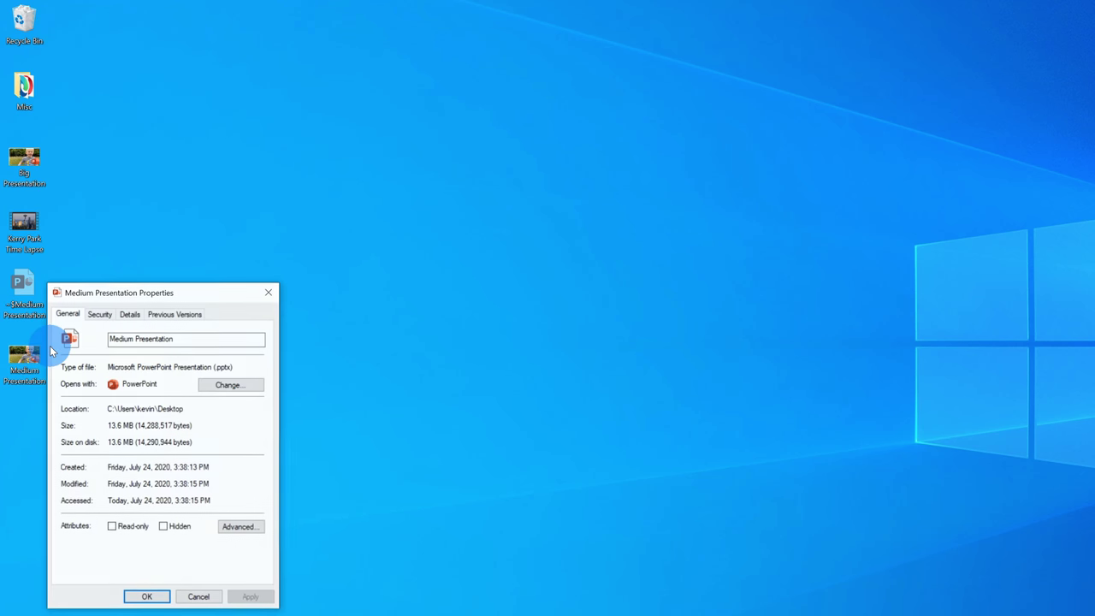
drag(167, 296, 436, 162)
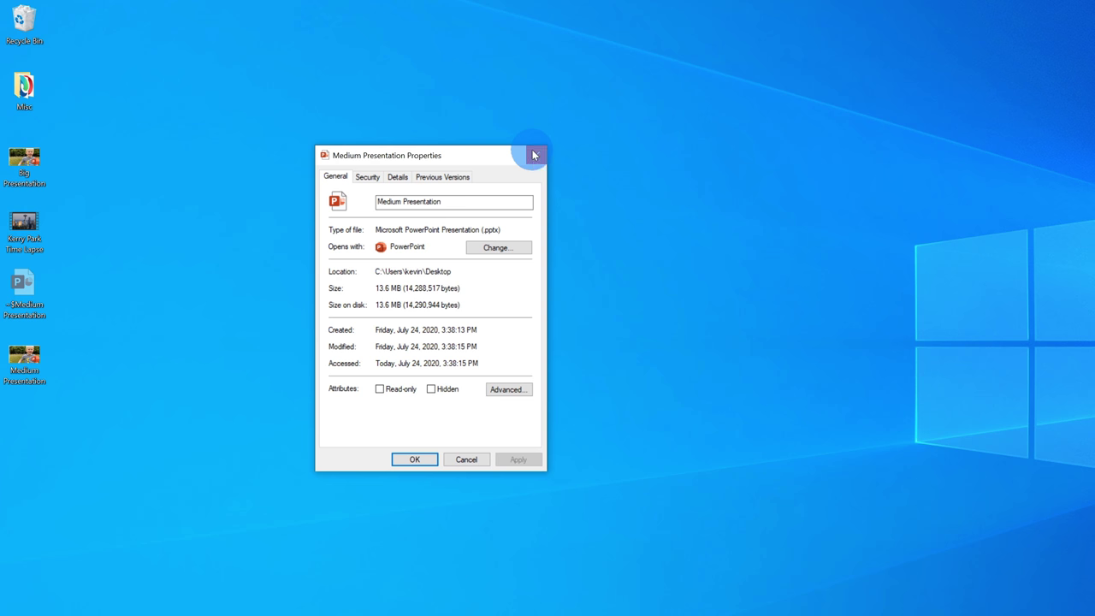
click(534, 155)
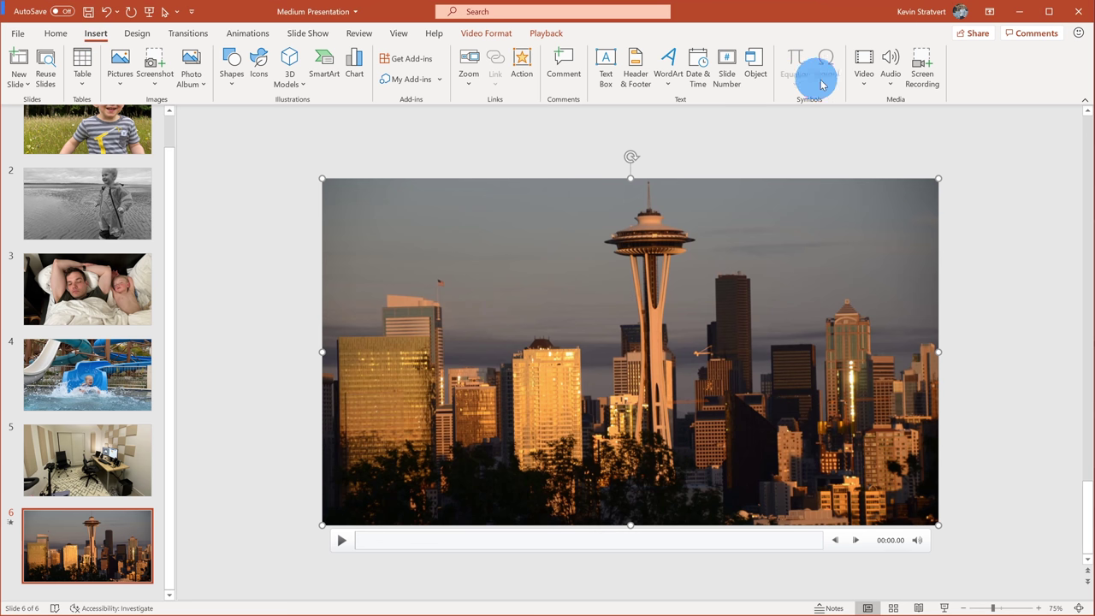
- Open the Online Video URL prompt, then switch to the browser showing the YouTube video
click(866, 68)
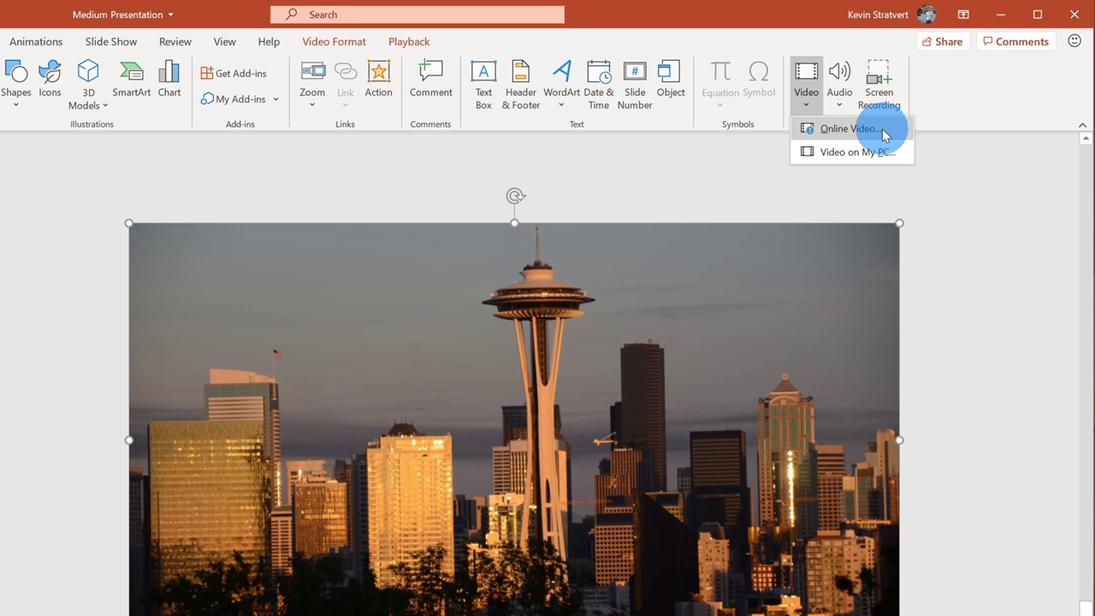
click(886, 131)
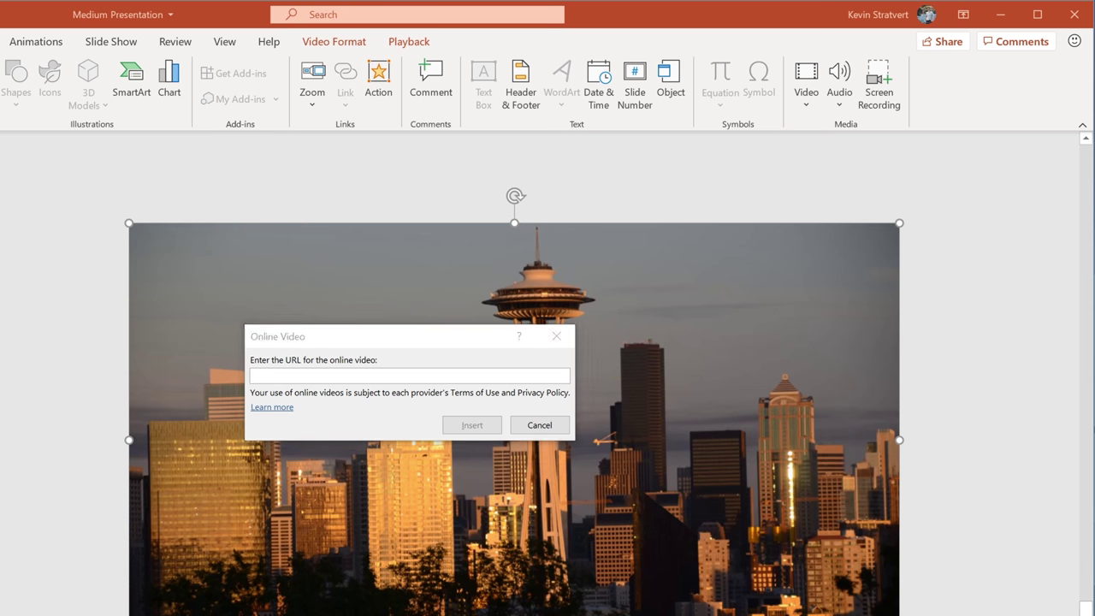
key(alt+Tab)
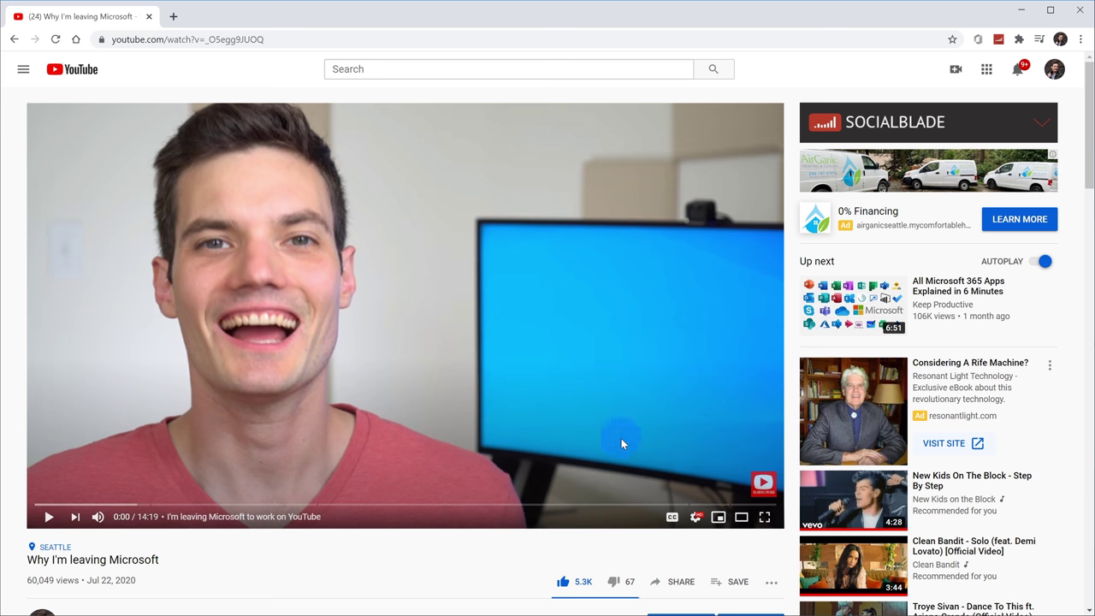
- Copy the 'Why I'm leaving Microsoft' video's share link and close the share panel
scroll(621, 438, down, 1)
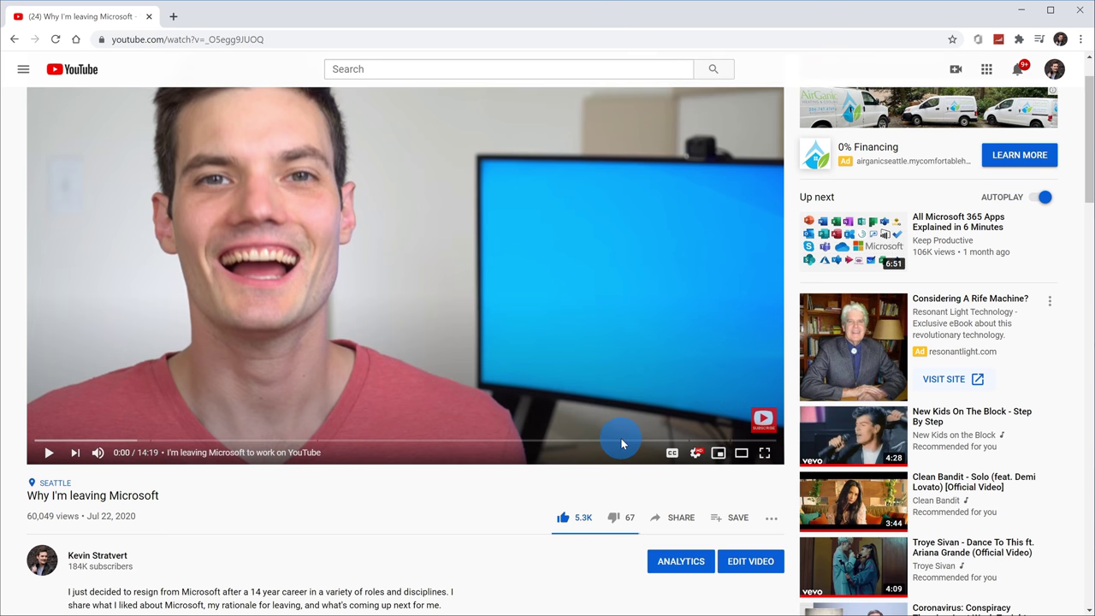
click(674, 524)
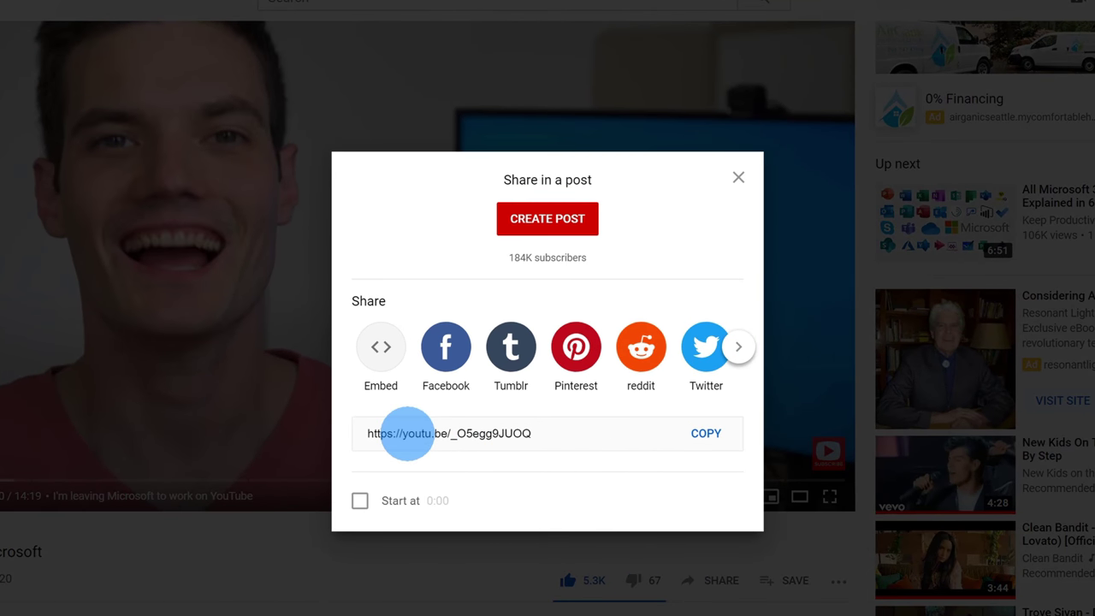
click(698, 434)
click(738, 177)
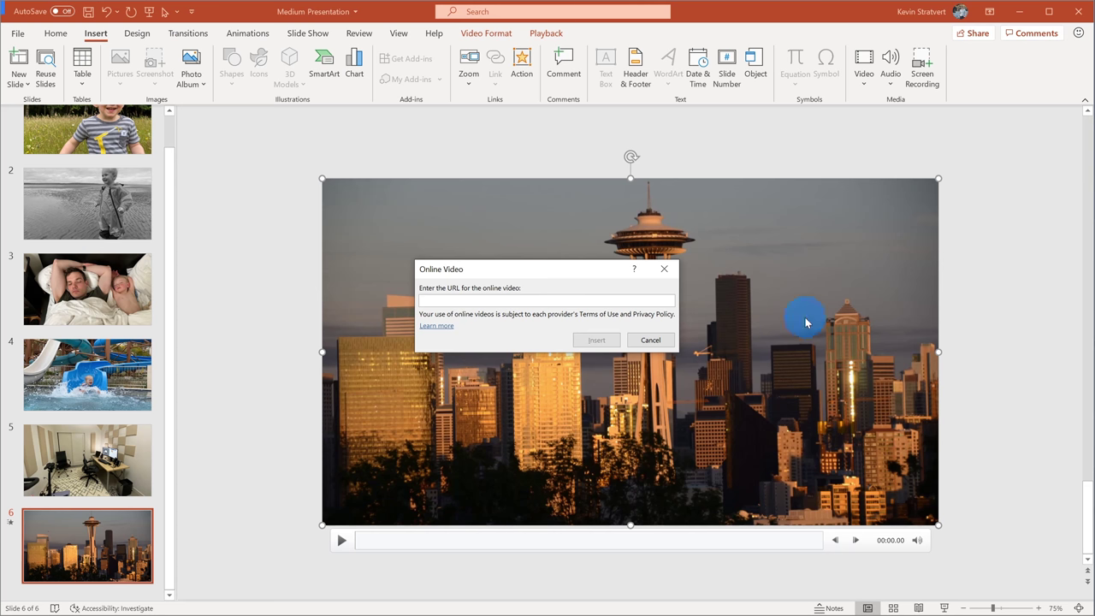
- Paste the YouTube short link into the Online Video URL field and insert it
right_click(599, 302)
click(630, 343)
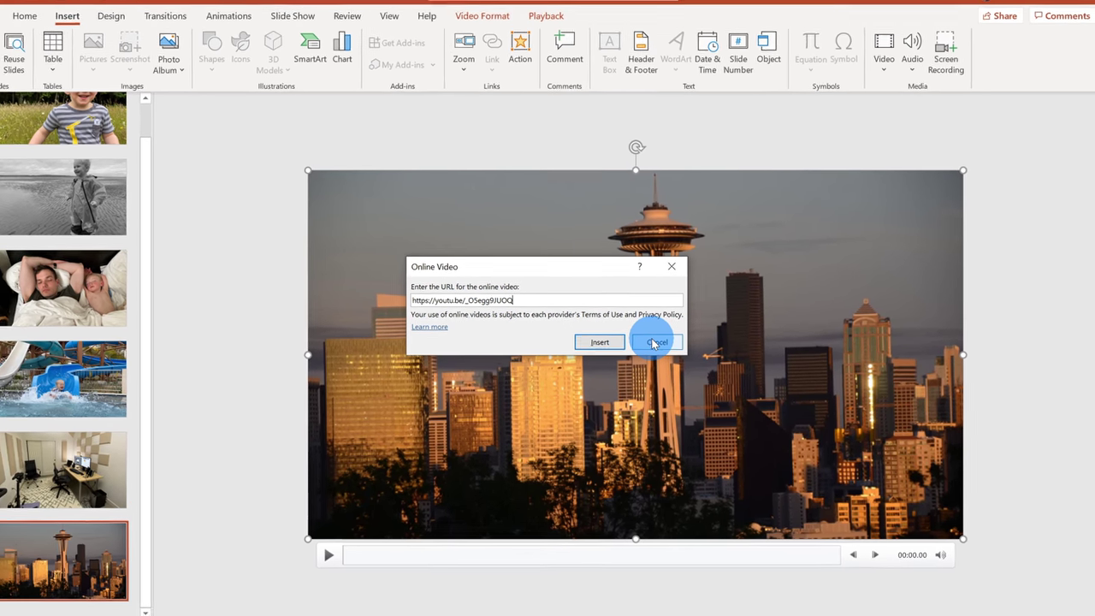
click(611, 349)
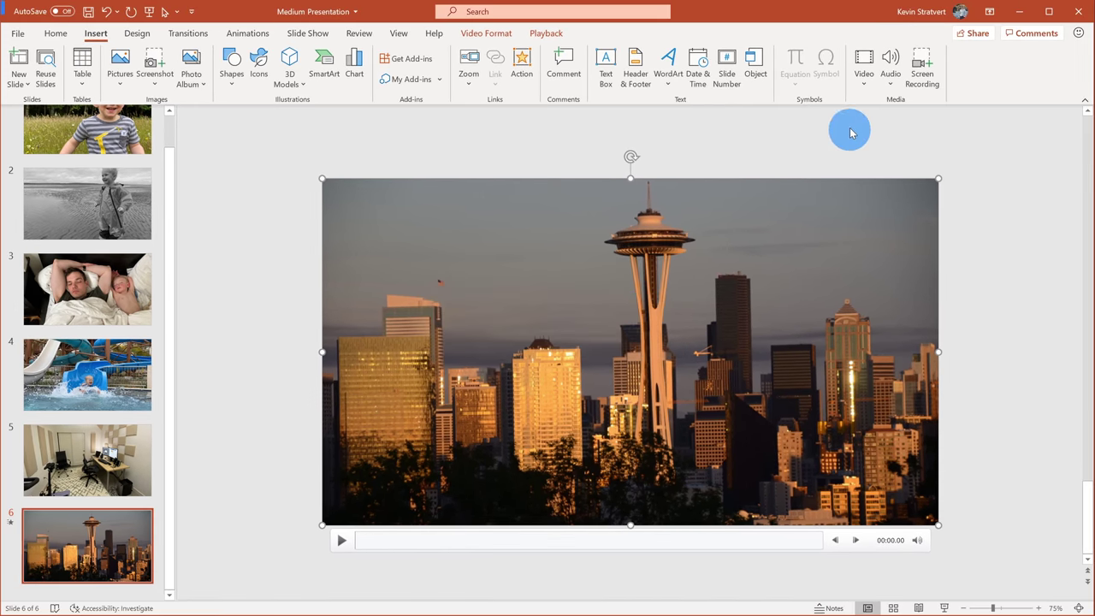
- Start inserting a video from this computer on slide 6, then back out without adding one
click(862, 76)
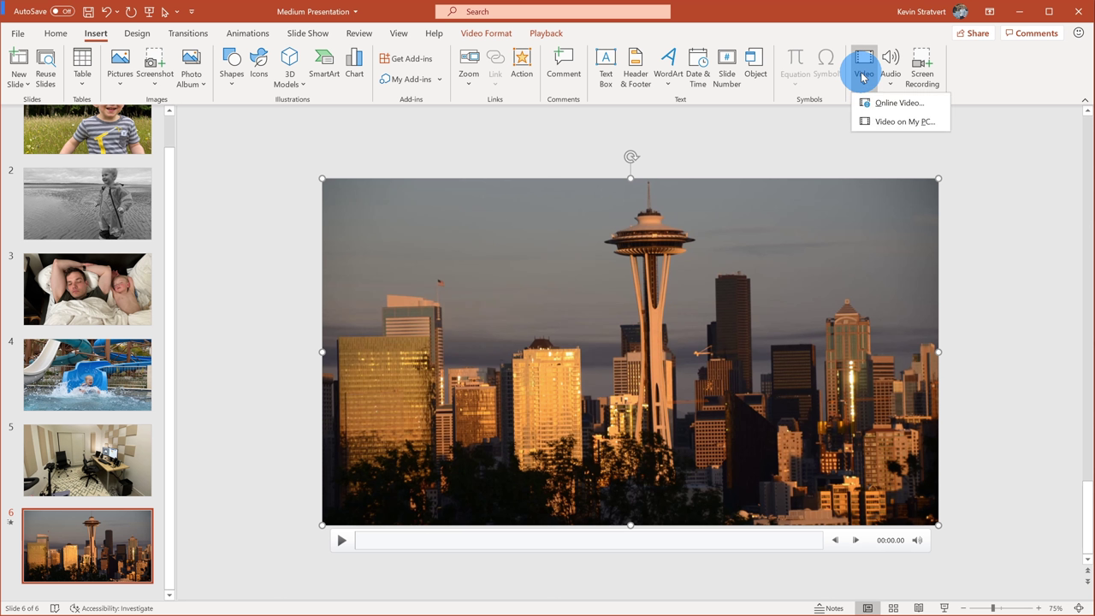
click(907, 123)
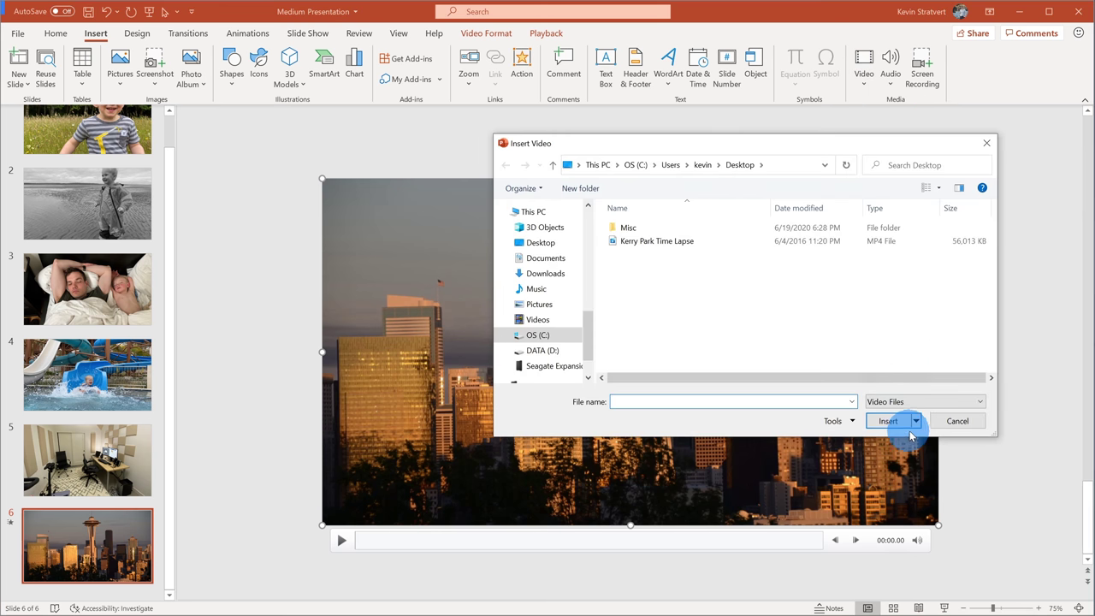
click(916, 421)
click(958, 421)
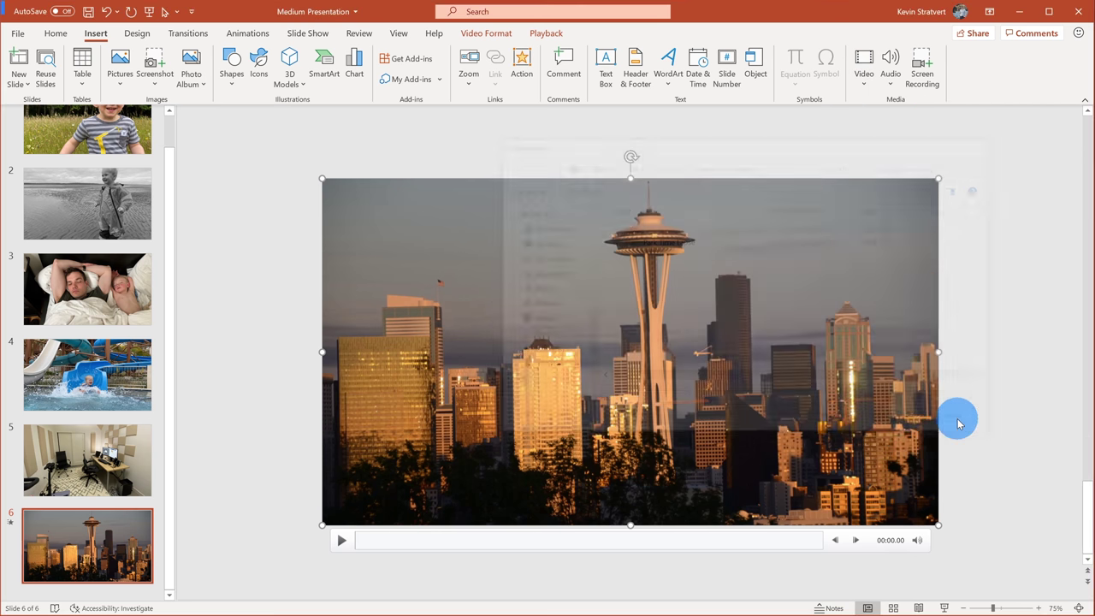
click(863, 69)
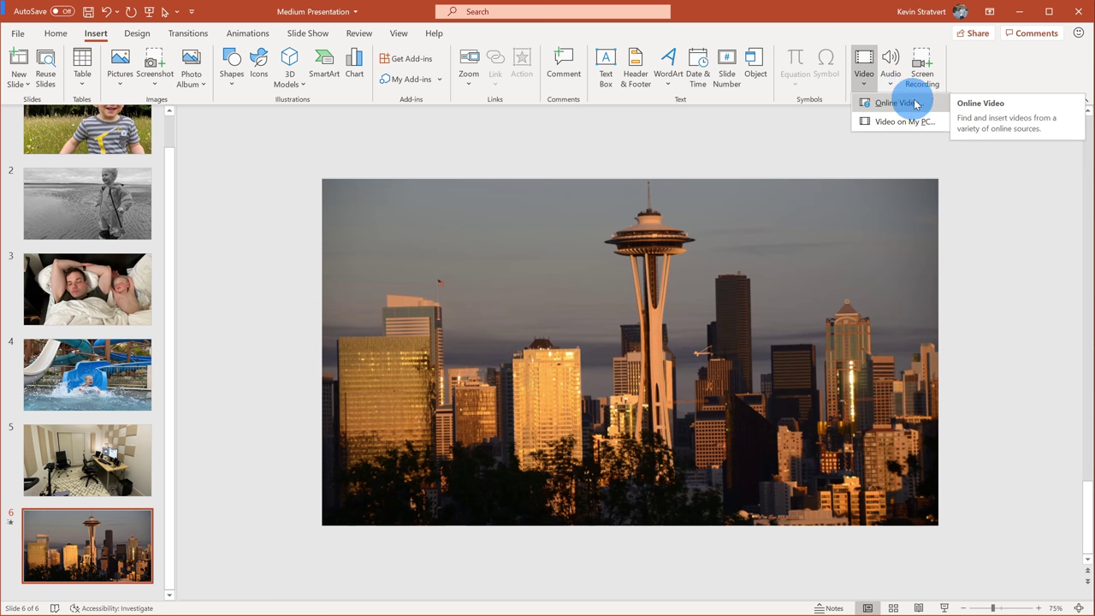
click(804, 131)
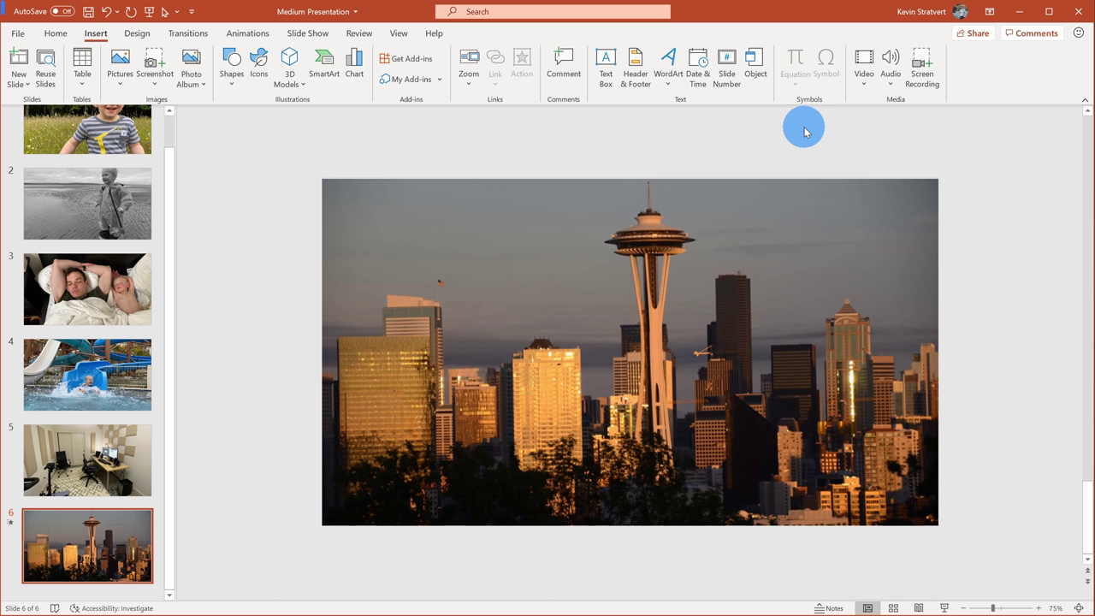
- Select the boy's meadow photo on slide 1 and show the Picture Format tools
scroll(128, 298, up, 2)
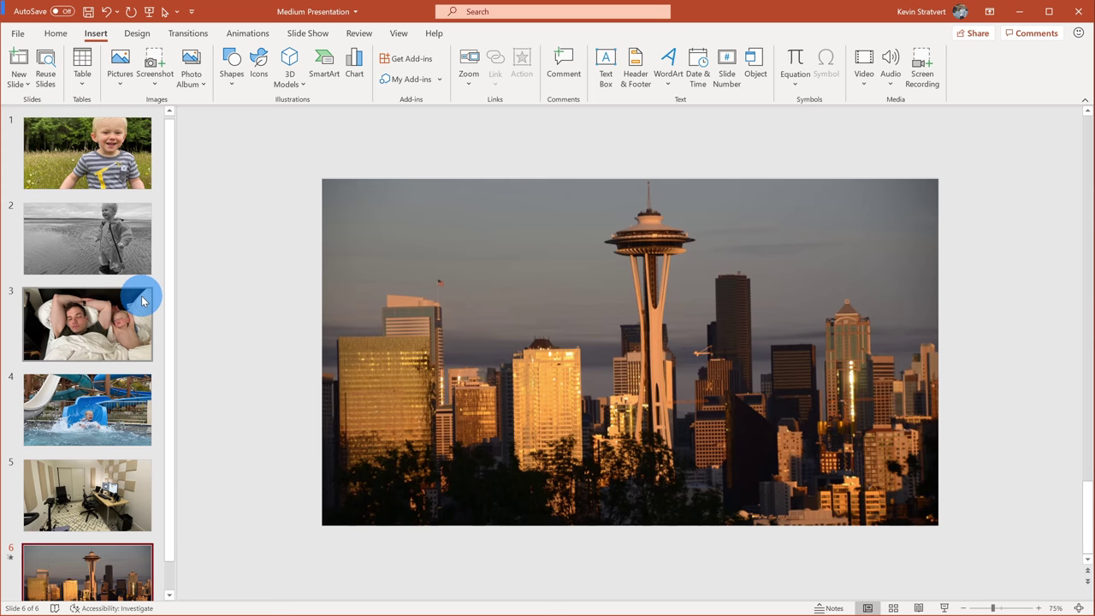
click(128, 172)
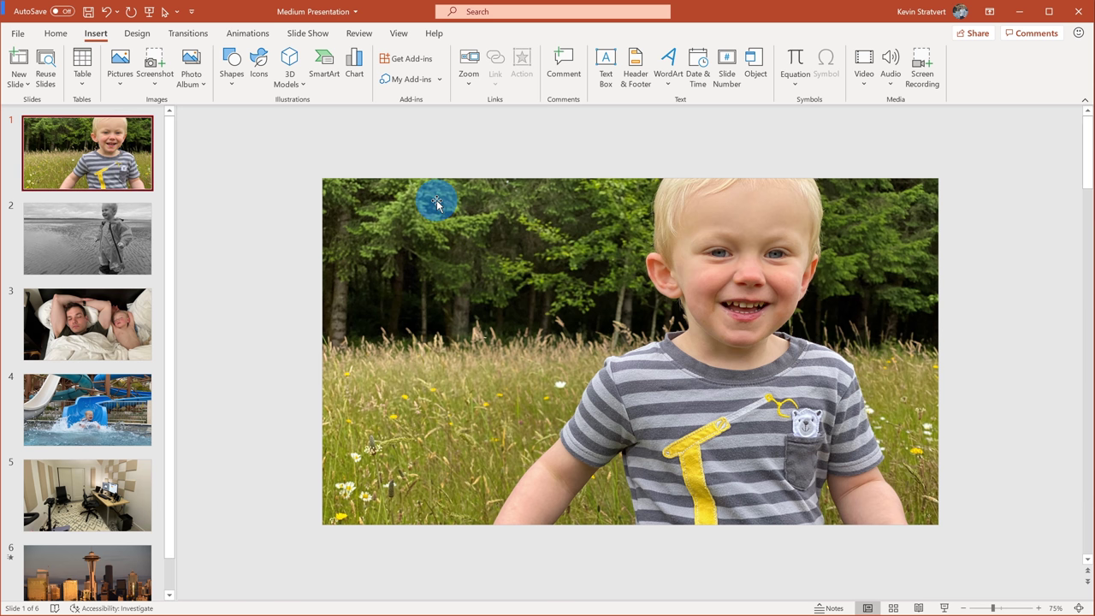
click(597, 241)
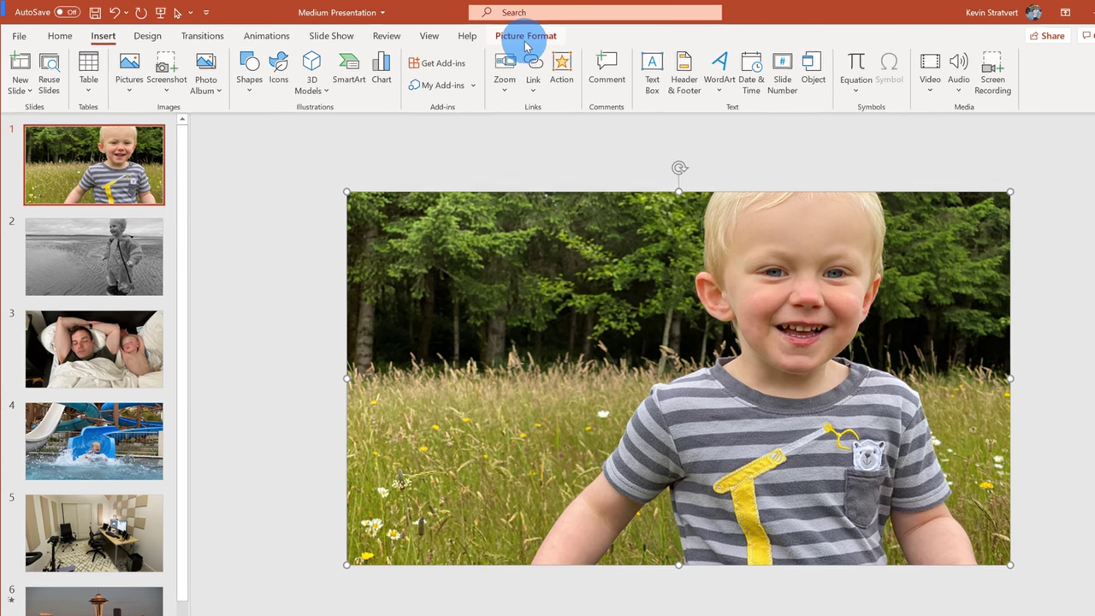
click(479, 39)
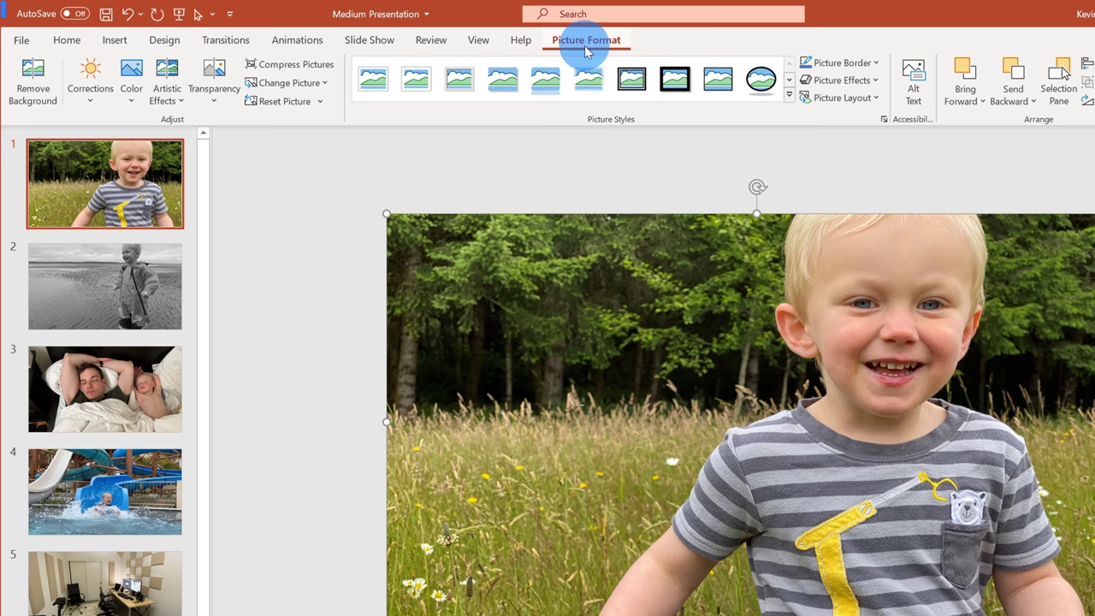
- Compress all pictures in the deck, not just this one, to E-mail (96 ppi) resolution
click(305, 73)
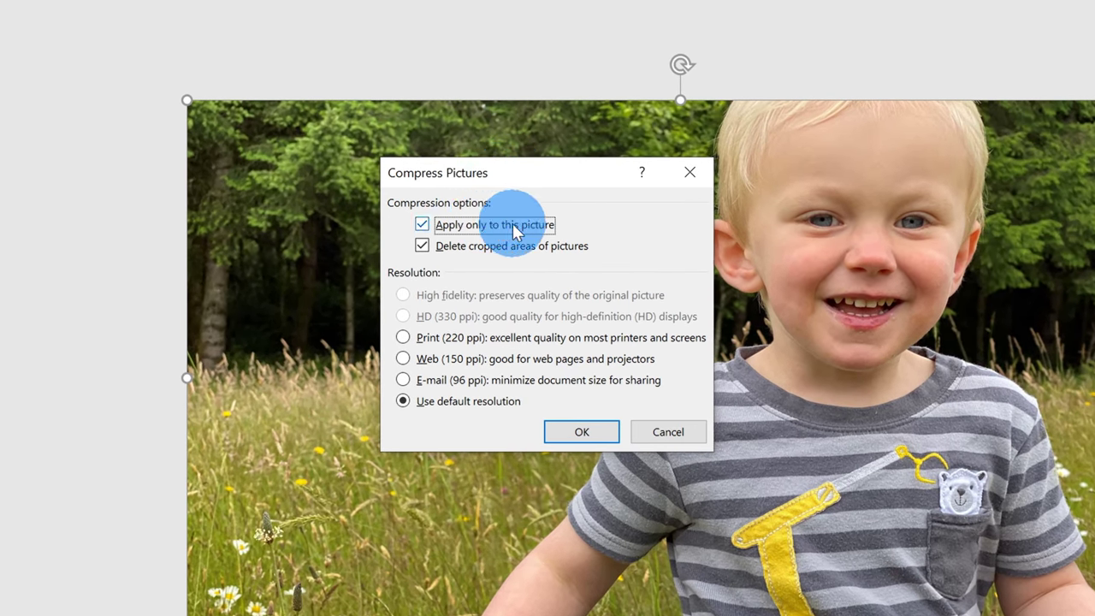
click(516, 233)
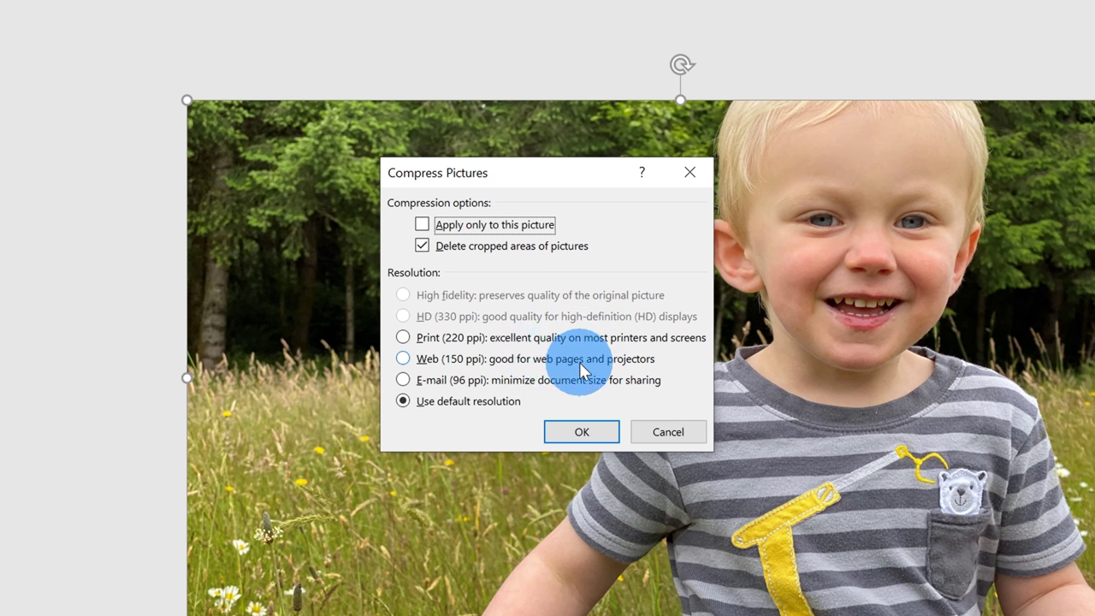
click(627, 361)
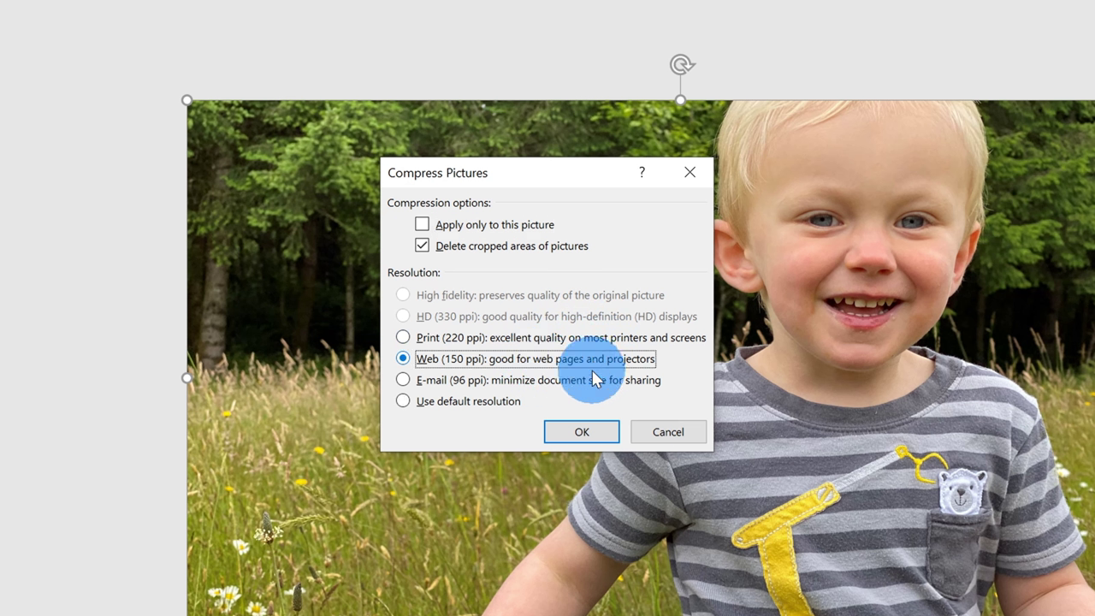
click(599, 379)
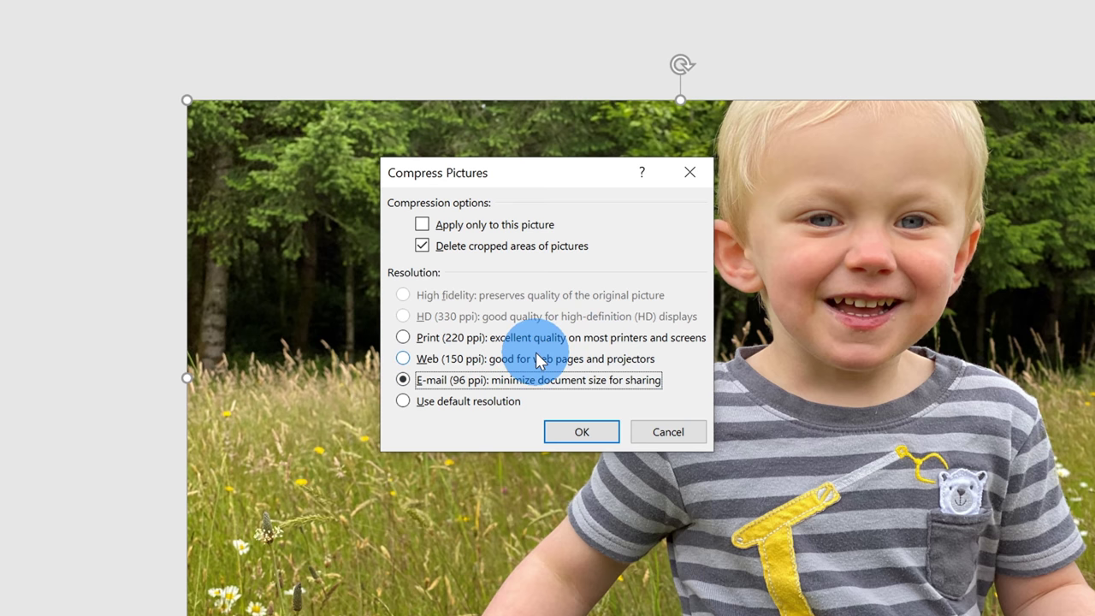
click(581, 433)
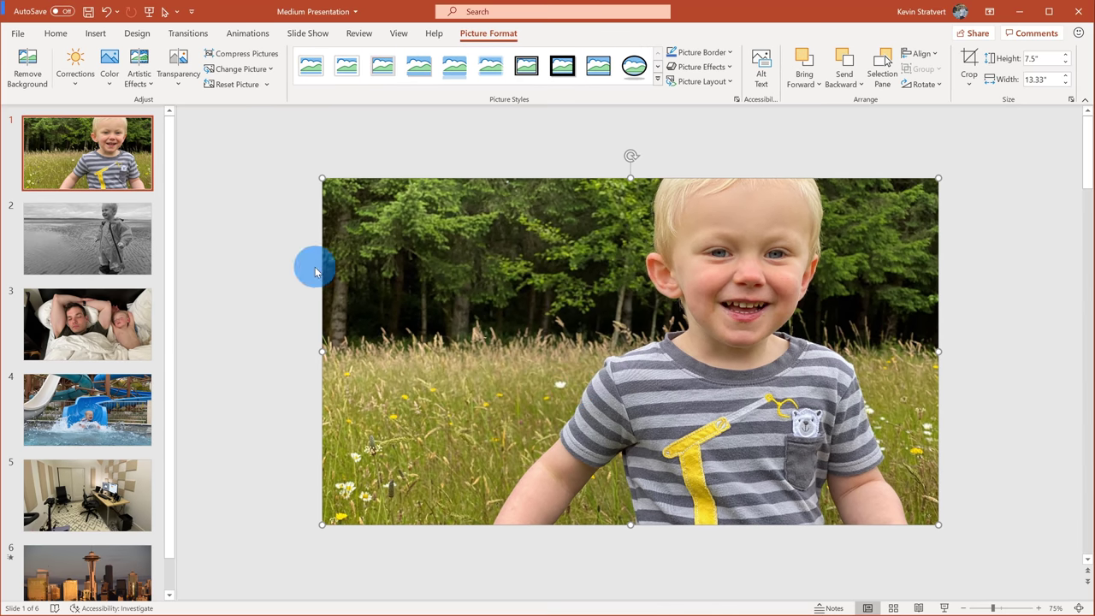
click(129, 252)
- Save the deck to the Desktop as 'Small Presentation' .pptx, then minimize PowerPoint
key(Down)
key(Down)
key(Down)
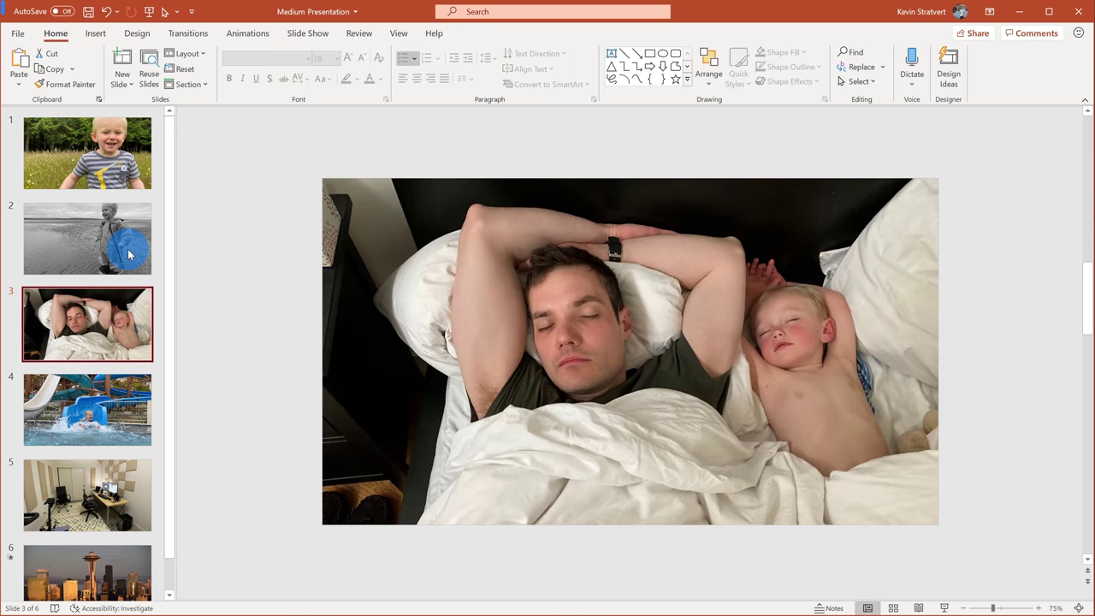
key(Up)
key(Up)
key(Up)
key(Up)
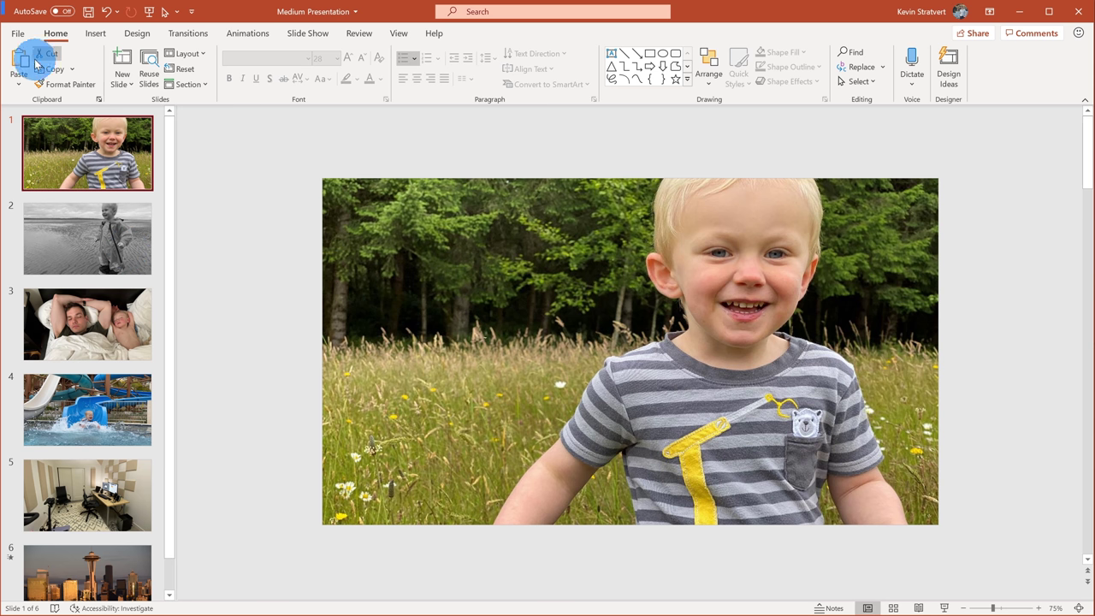
click(22, 34)
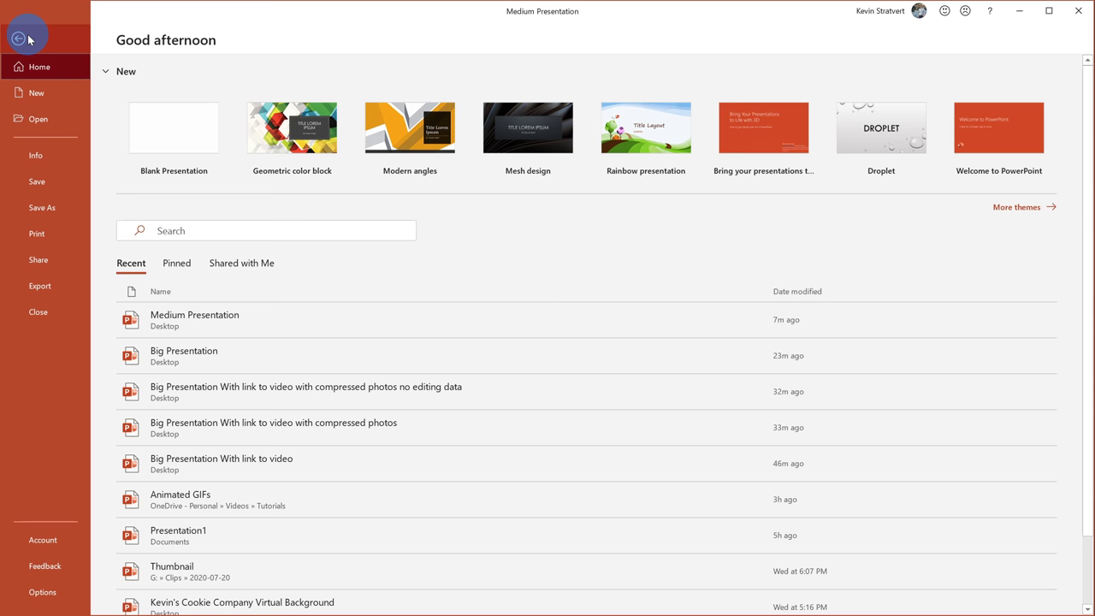
click(39, 207)
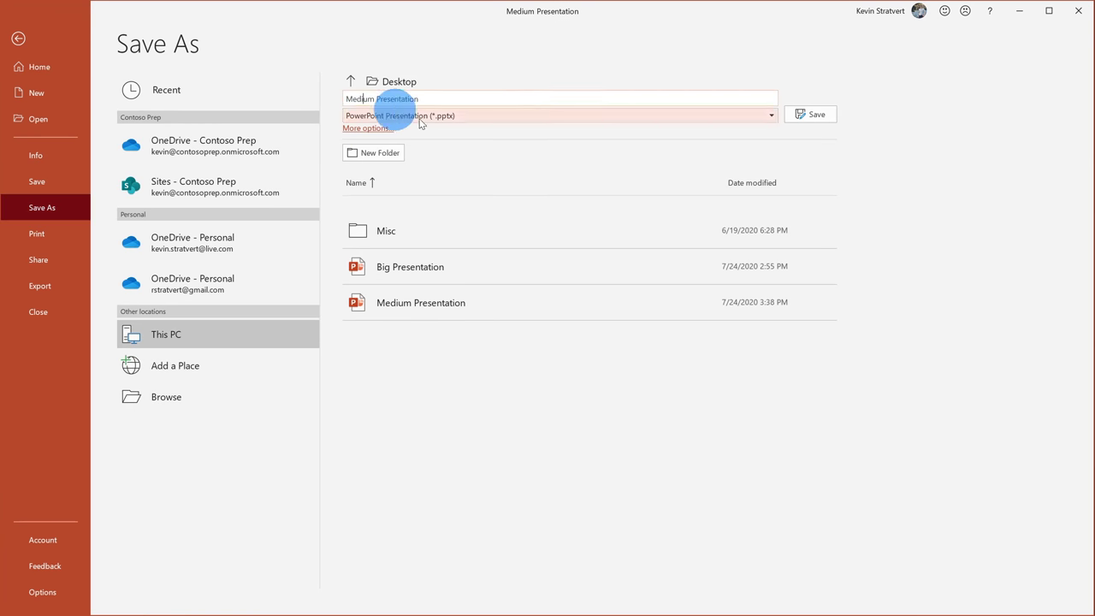
key(ctrl+shift+Left)
text(Sm)
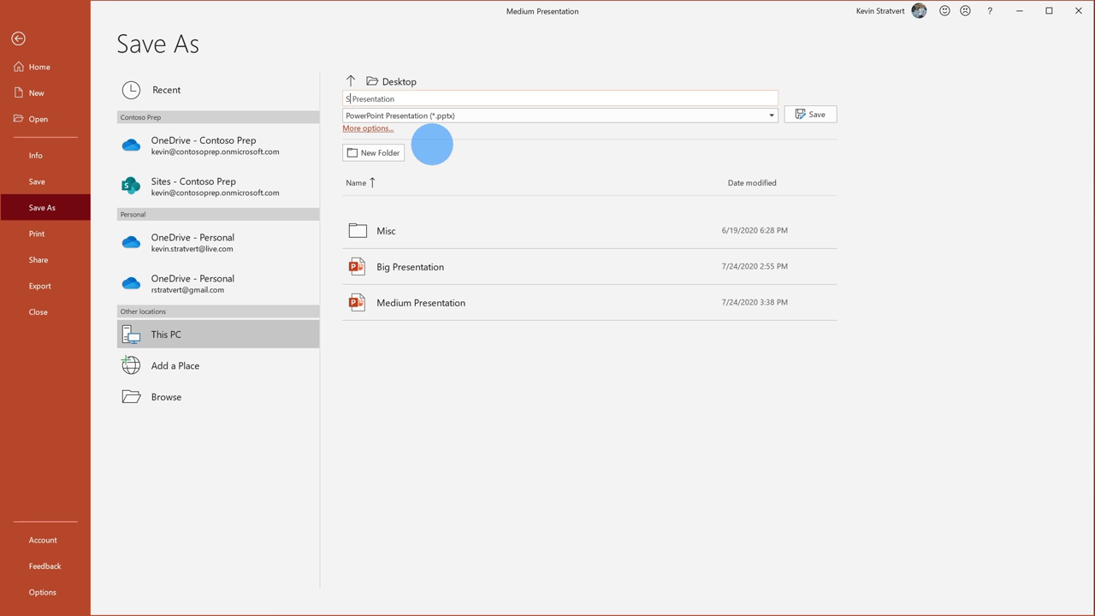
text(all)
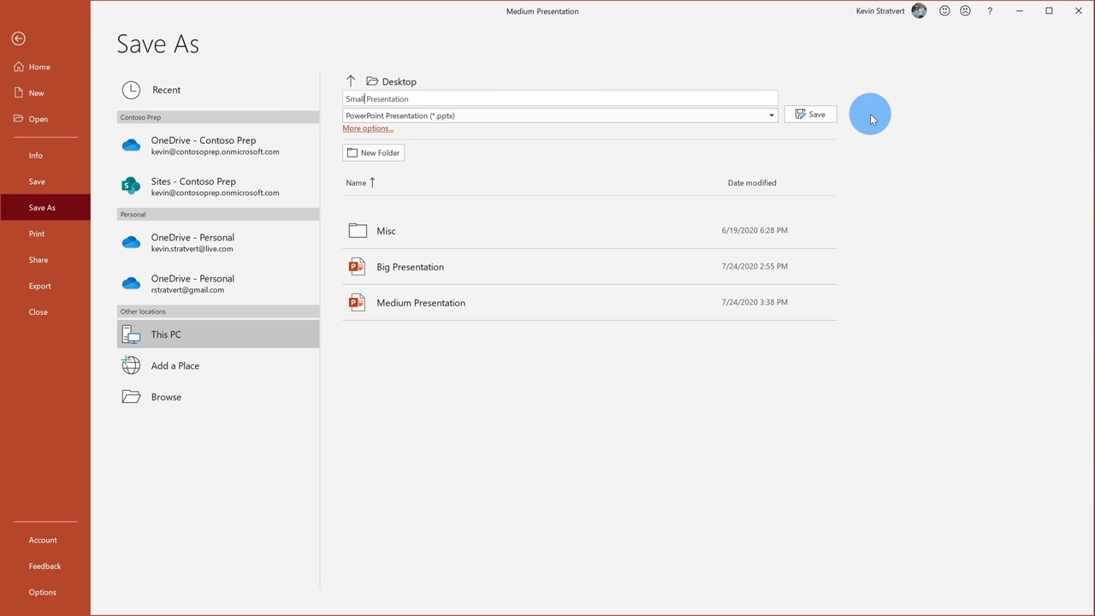
click(813, 114)
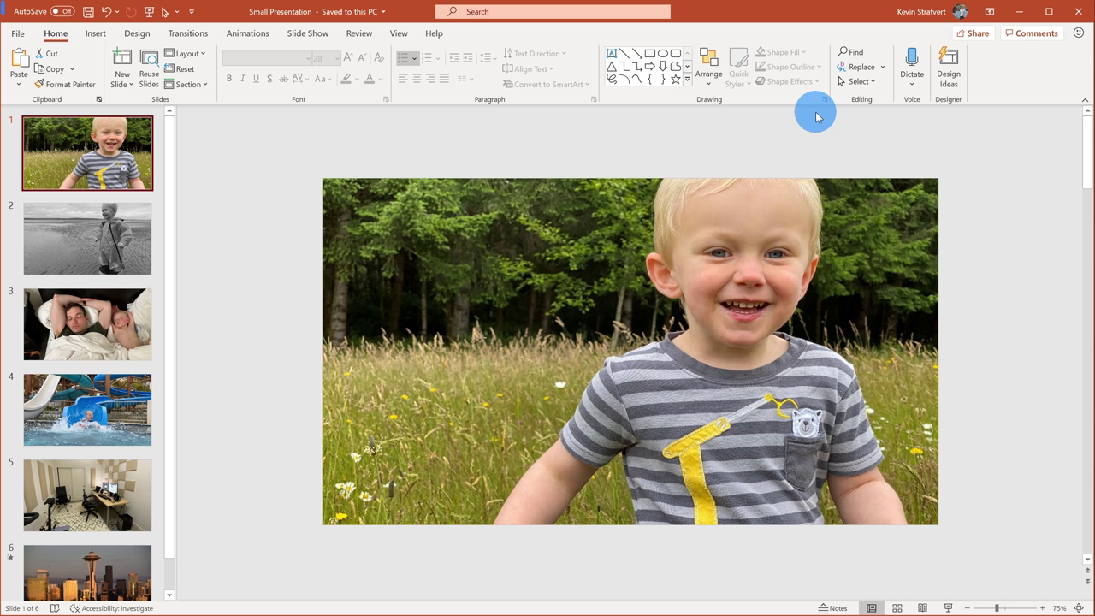
click(1023, 12)
click(1022, 12)
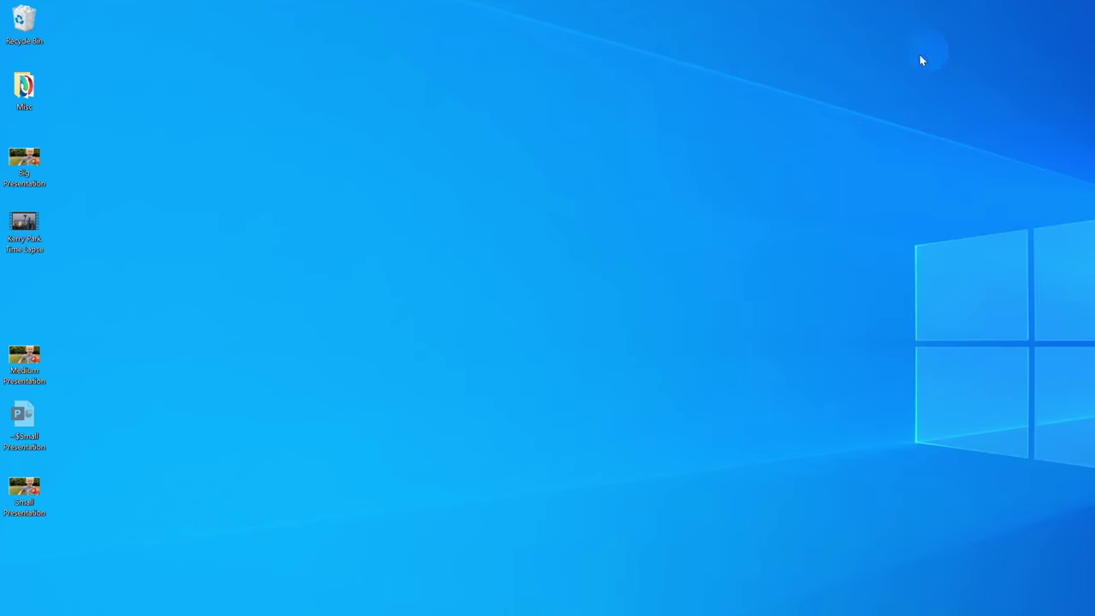
right_click(27, 486)
click(44, 473)
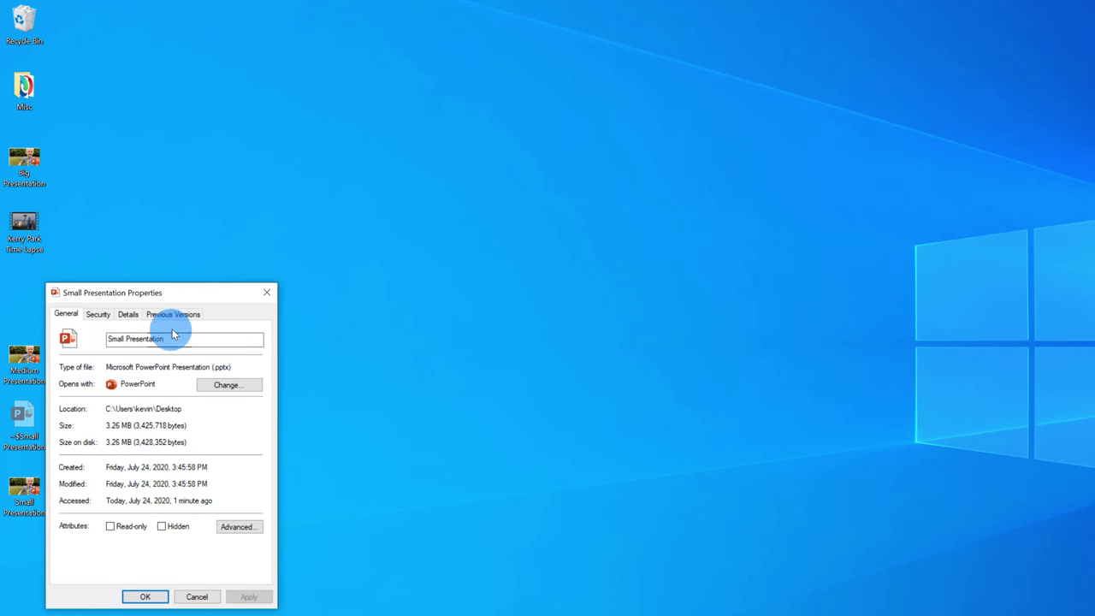
drag(183, 296, 384, 115)
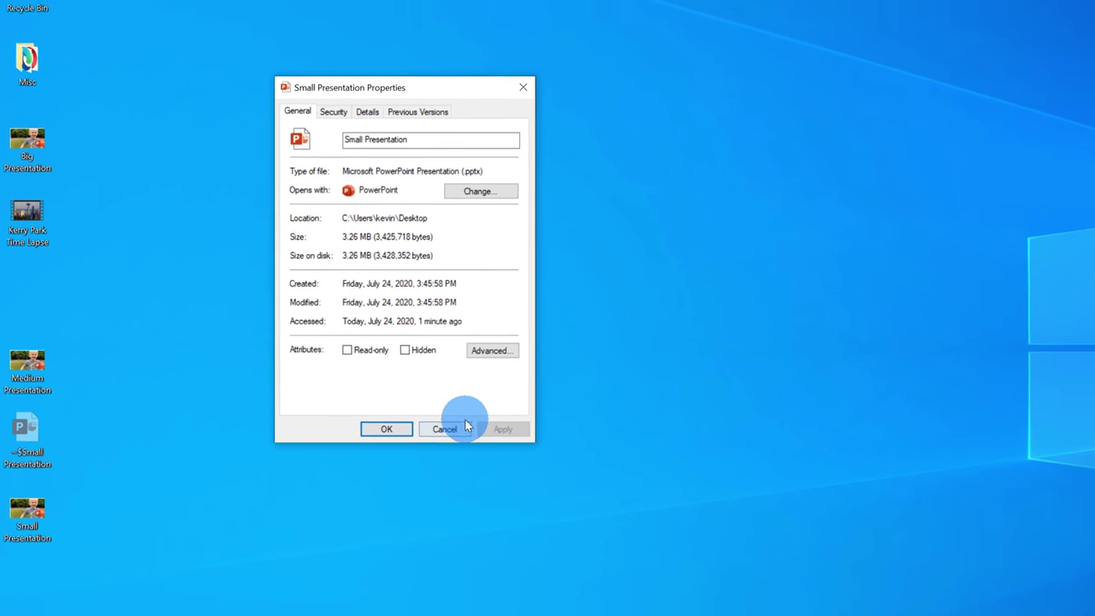
click(523, 451)
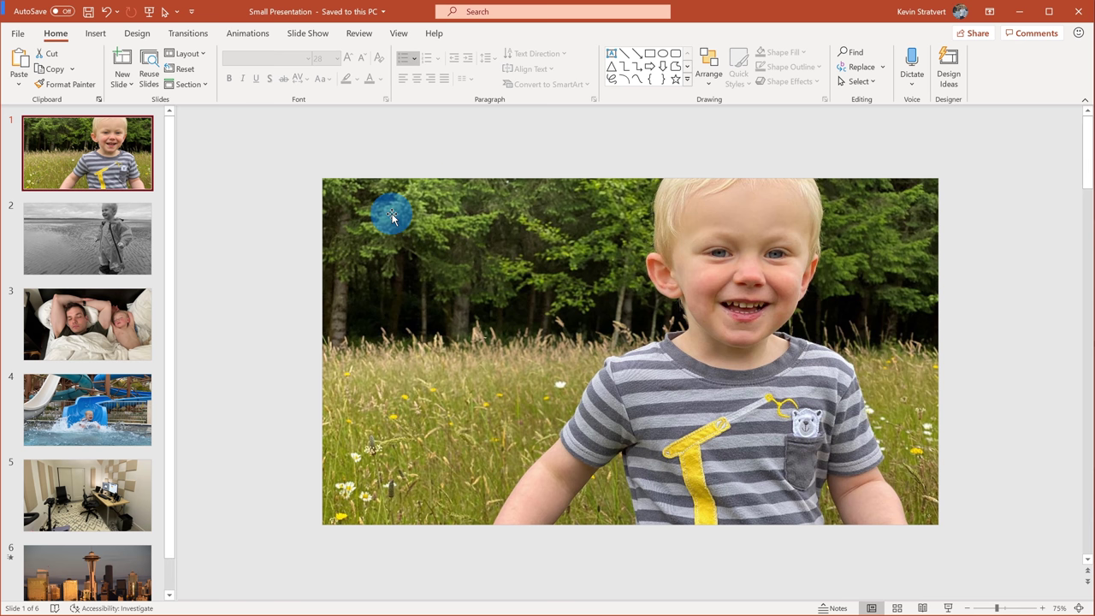
click(17, 33)
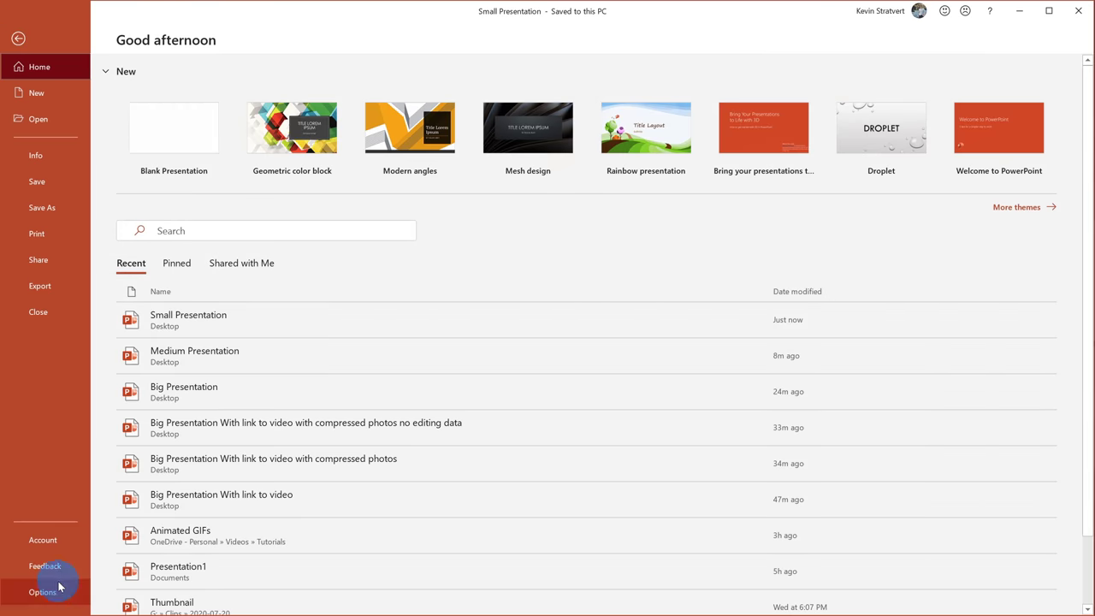
click(59, 600)
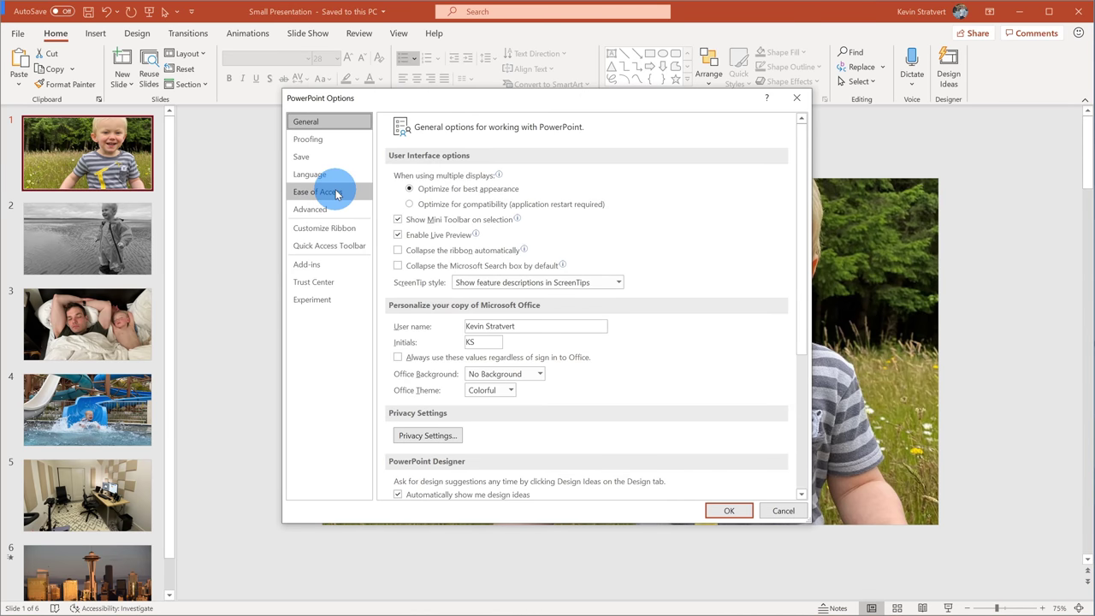
click(348, 213)
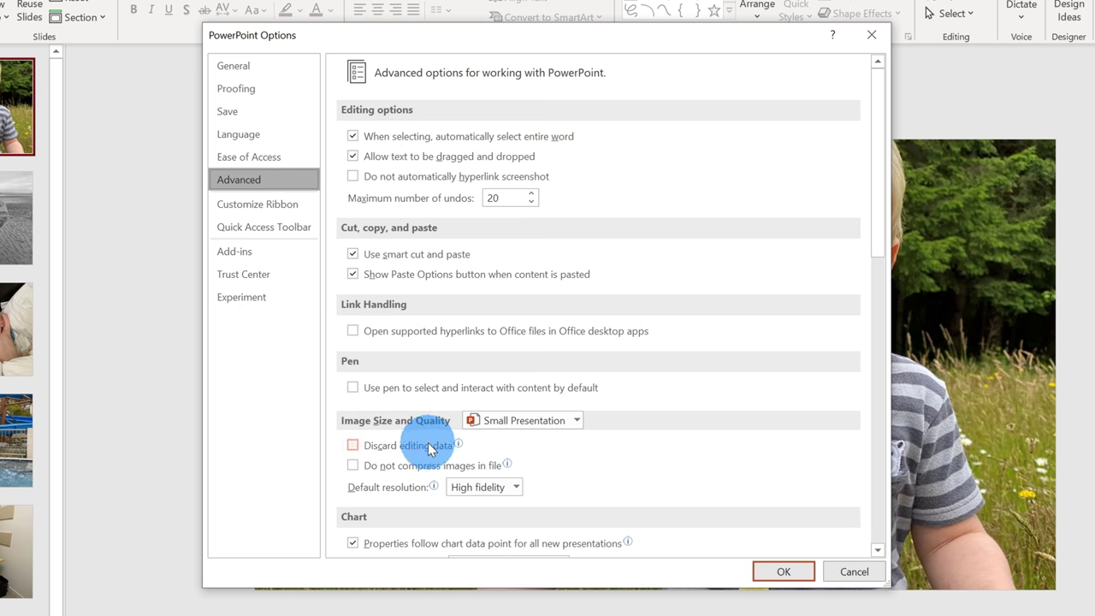
mouse_move(392, 447)
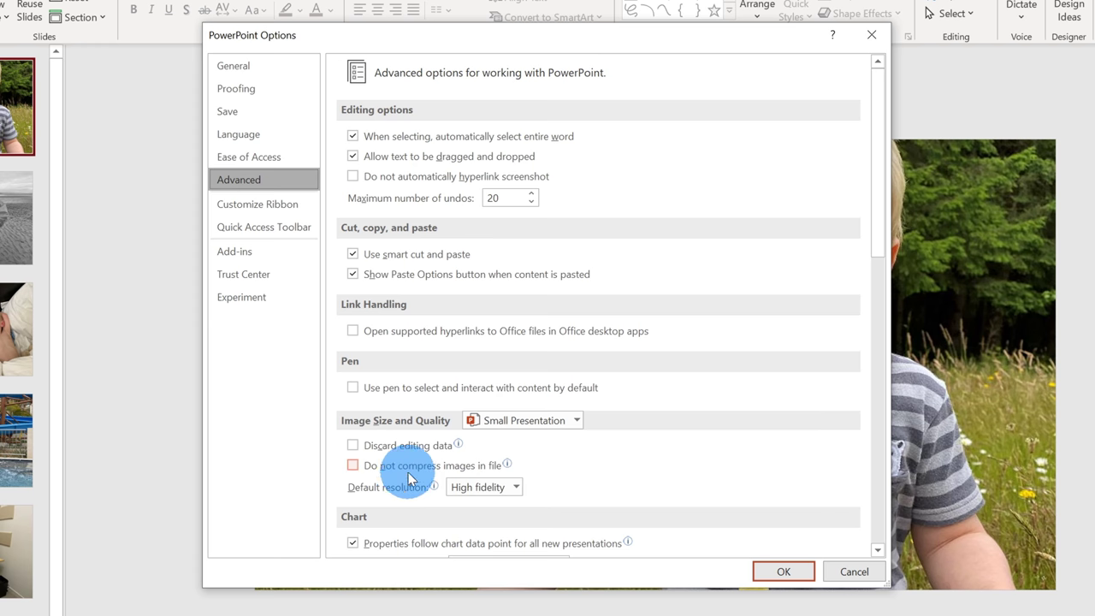
click(483, 487)
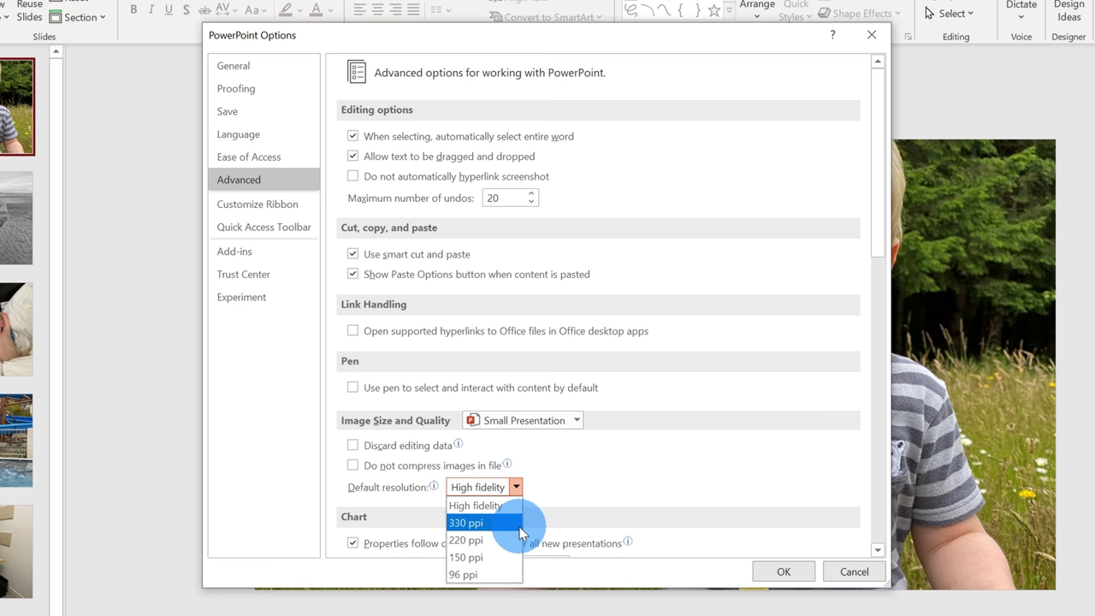
click(594, 497)
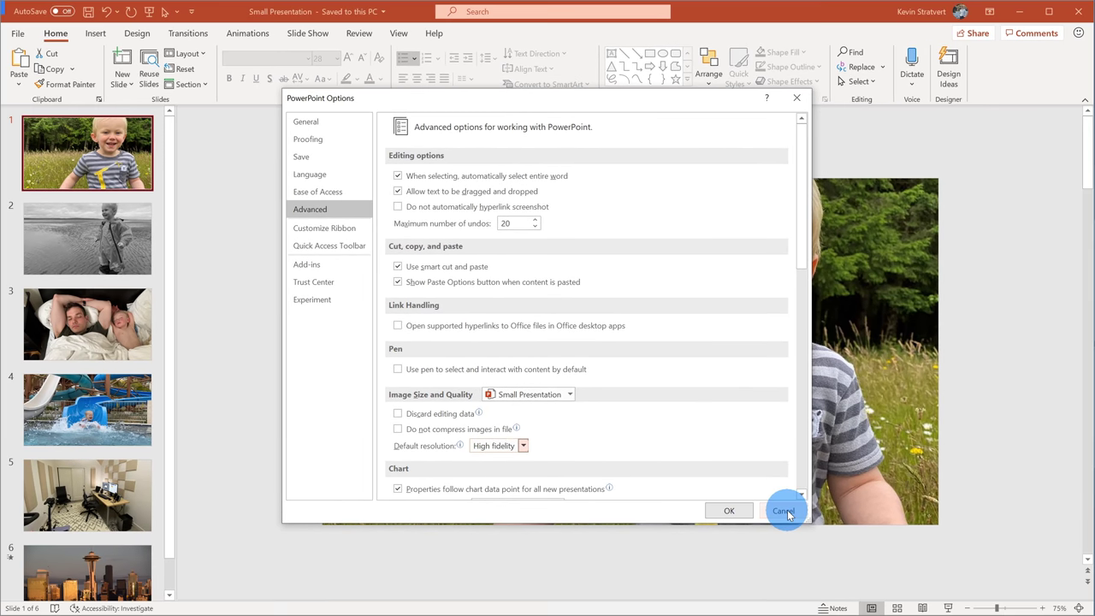
click(784, 511)
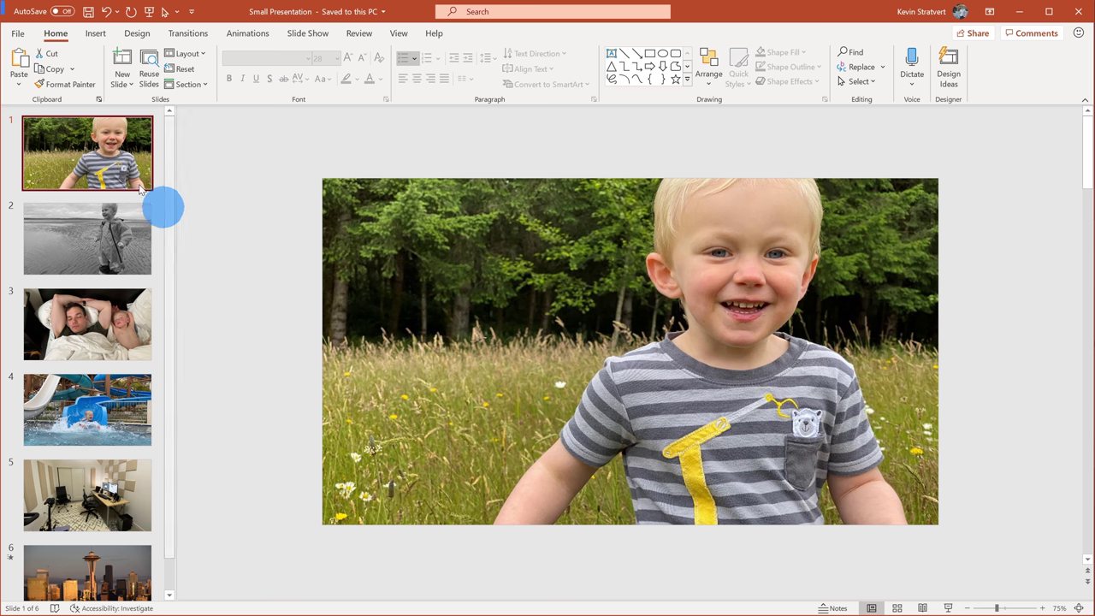
- Show the file-type choices in Save As for Small Presentation on the Desktop
click(26, 34)
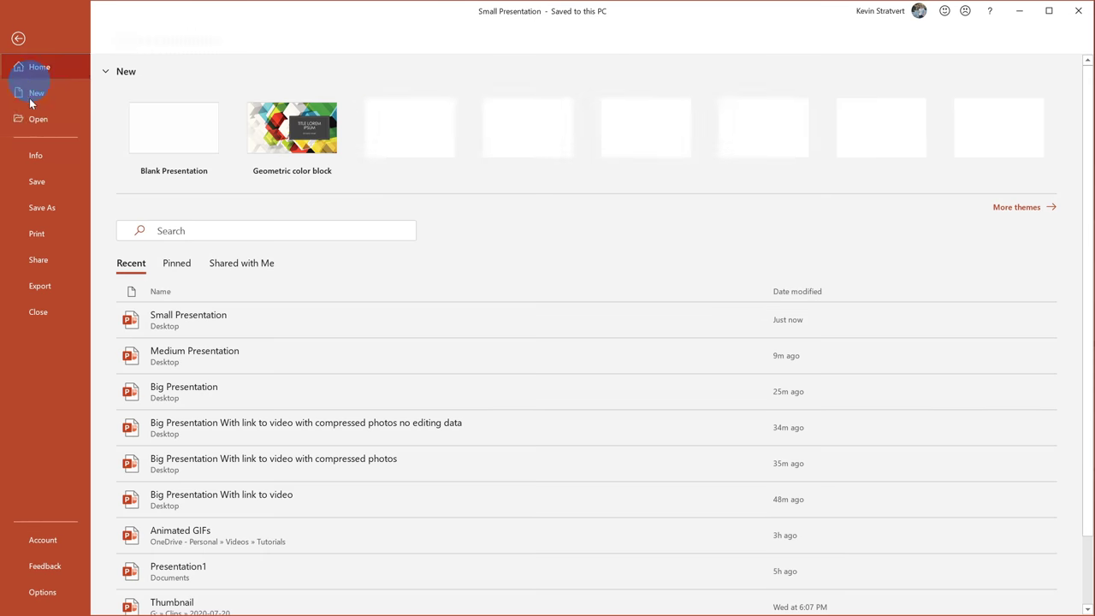
click(39, 207)
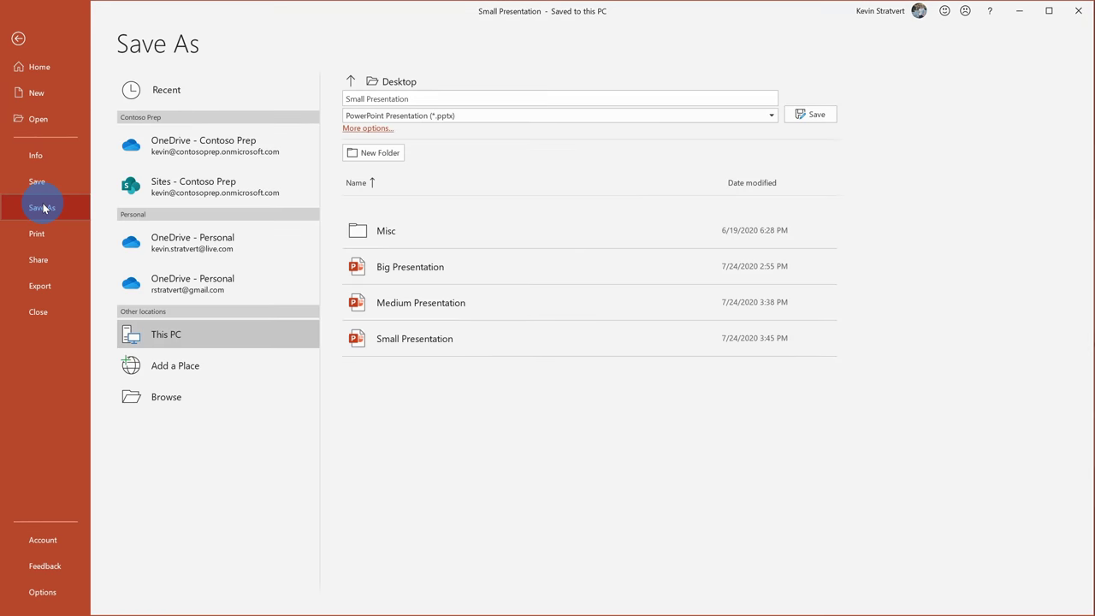
click(532, 114)
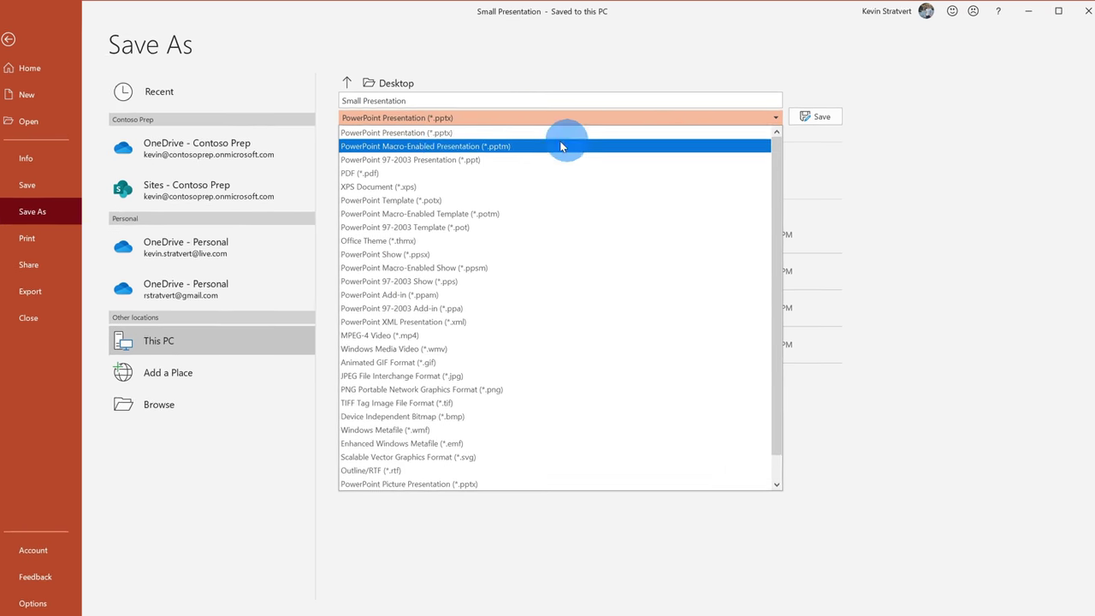